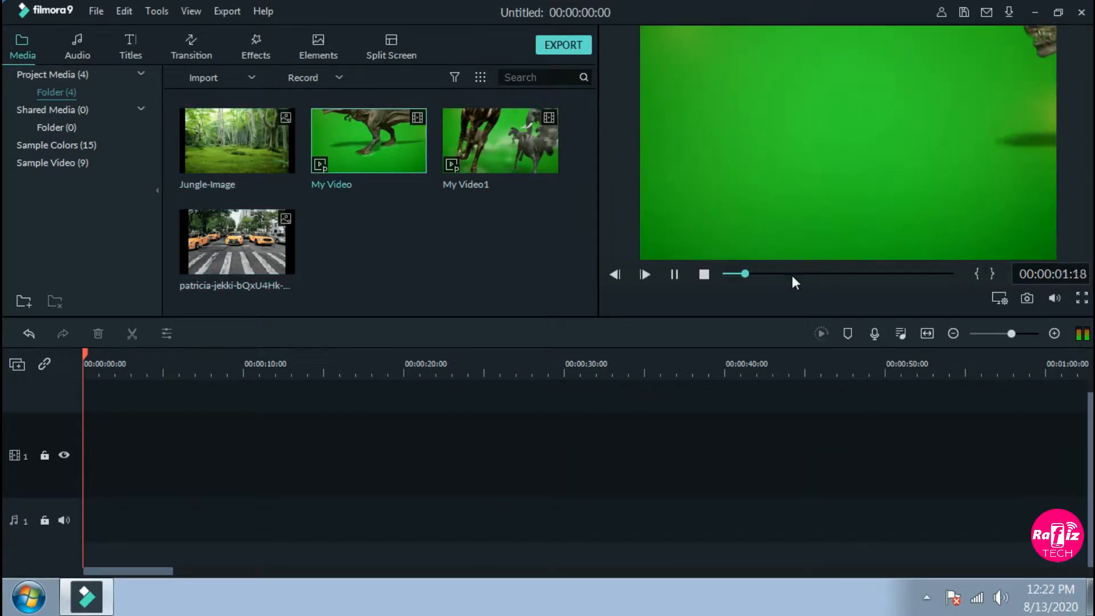
Step: Preview the green-screen clip My Video1 from the media library
double_click(538, 149)
click(795, 275)
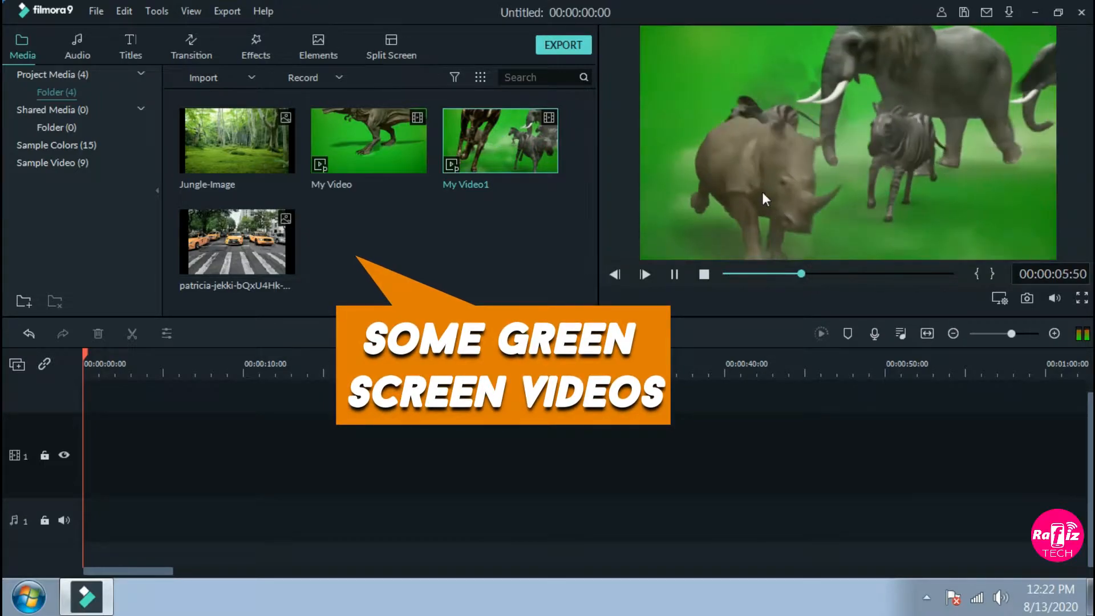
click(464, 211)
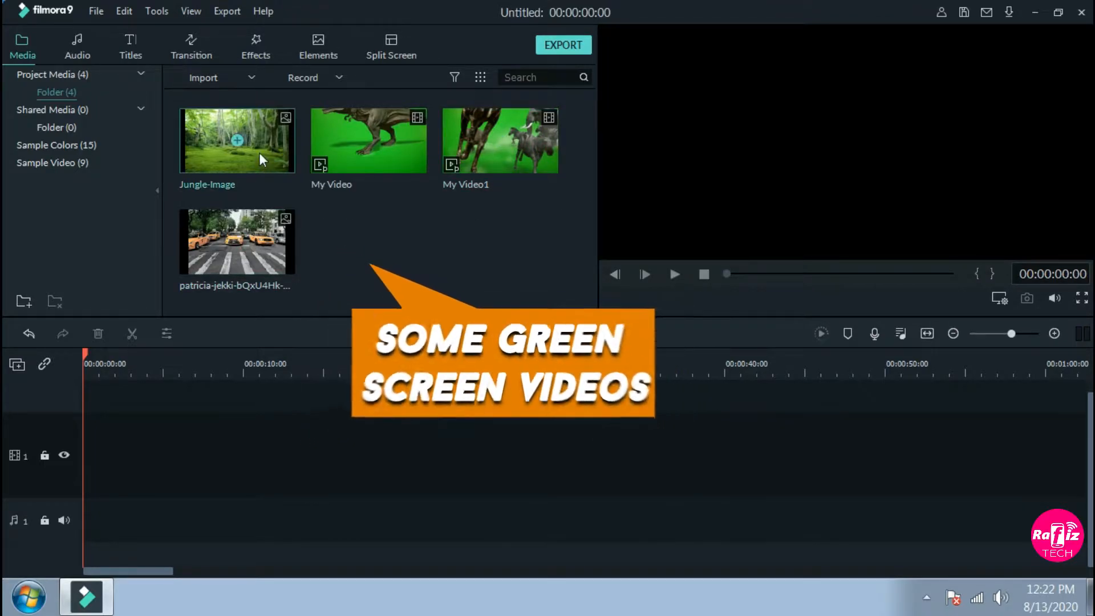
Step: Add Jungle-Image to the first video track from the project start and extend it to about 26 seconds
drag(275, 139, 108, 456)
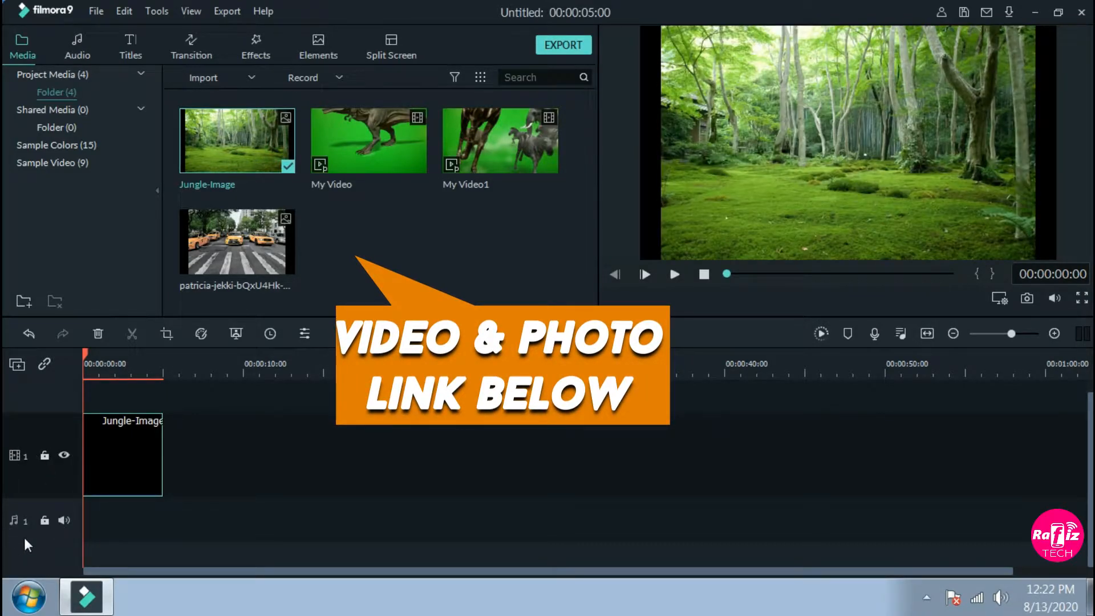
drag(161, 456, 505, 483)
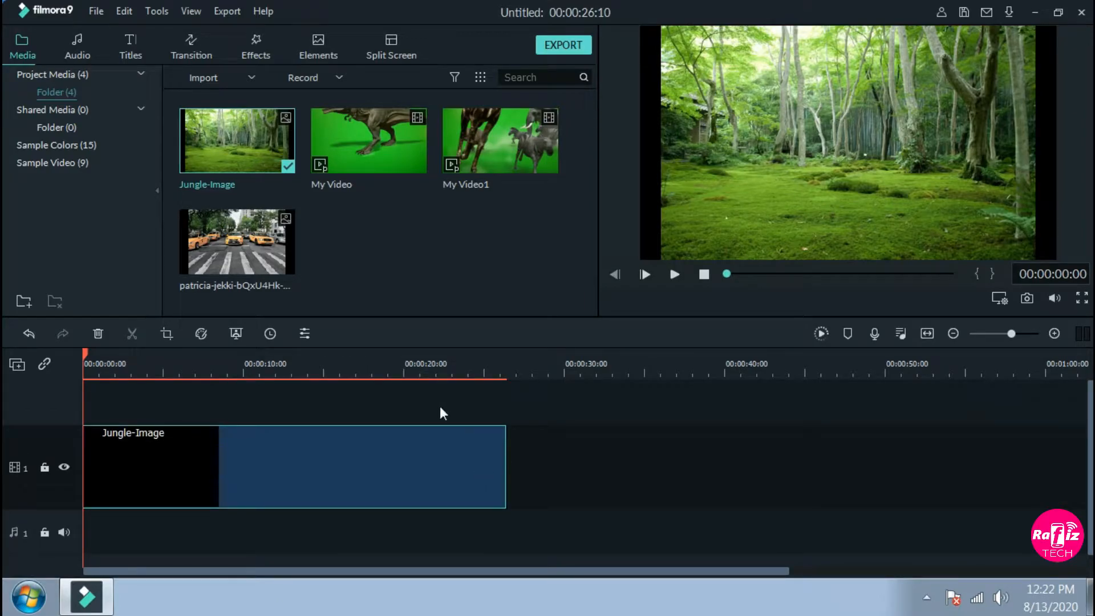
click(431, 291)
drag(302, 374, 94, 409)
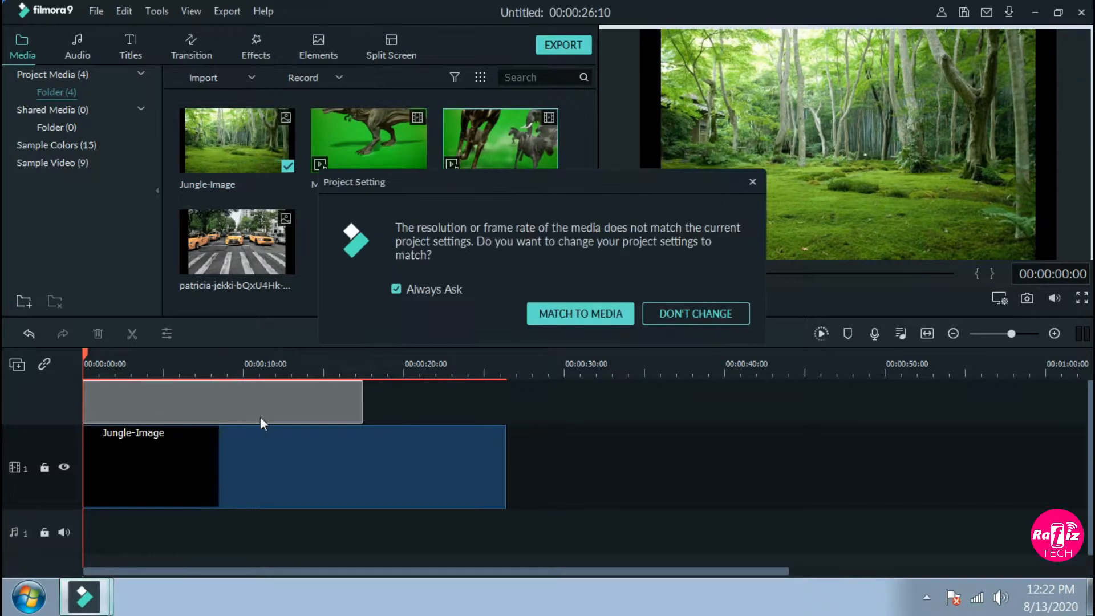
click(753, 181)
key(Delete)
Step: Enlarge Jungle-Image in the preview so it fills the full width of the frame
click(791, 220)
drag(1004, 195, 1025, 196)
drag(652, 24, 642, 26)
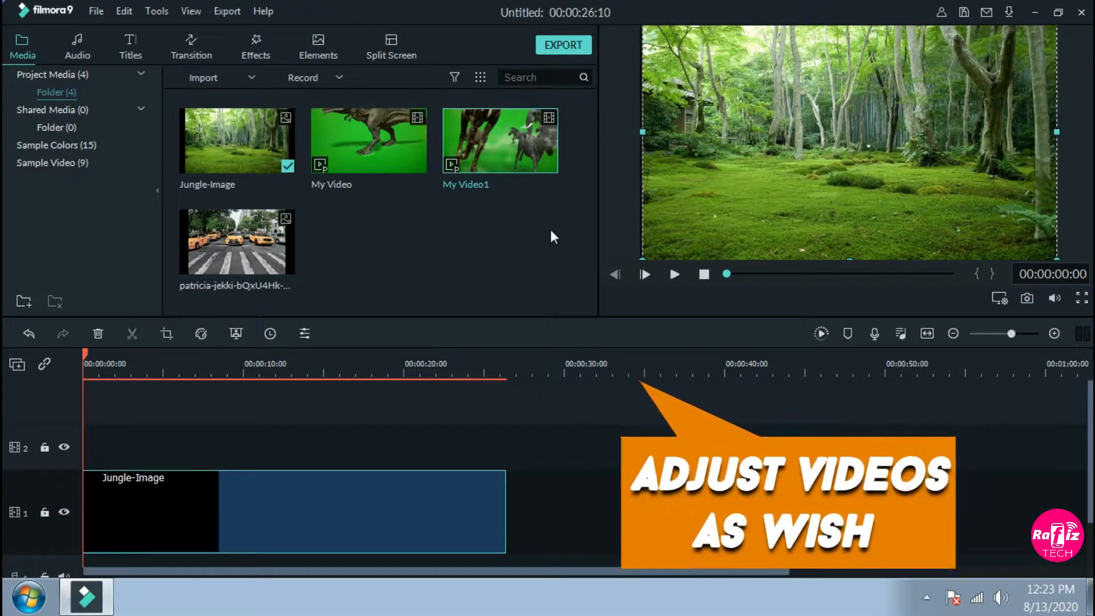
Step: Place My Video1 at the start of the second video track, leaving the project settings unchanged
click(494, 236)
drag(539, 165, 100, 444)
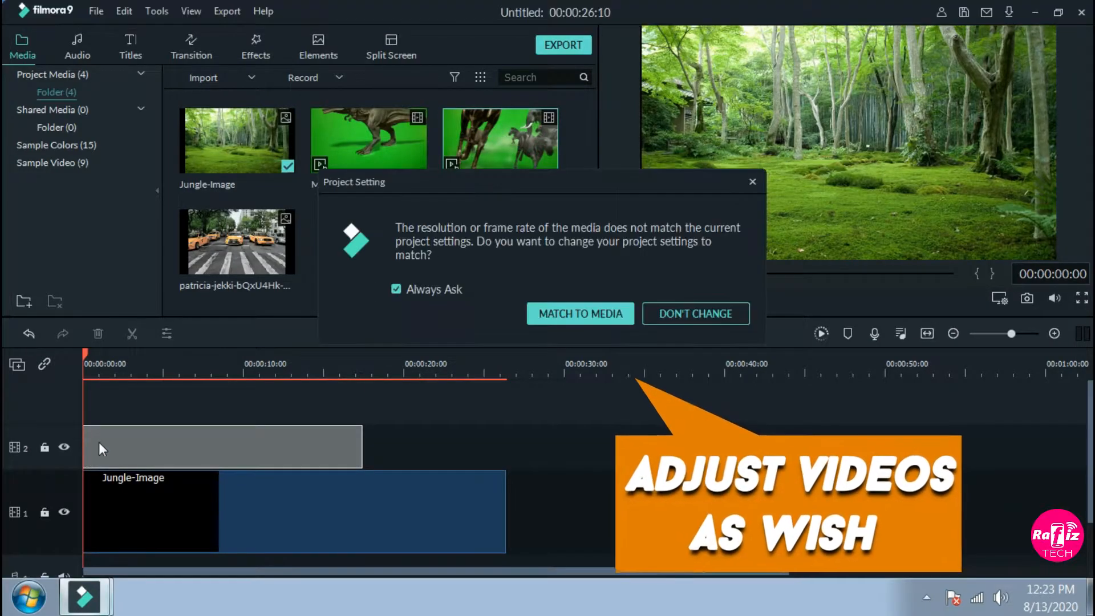
click(708, 323)
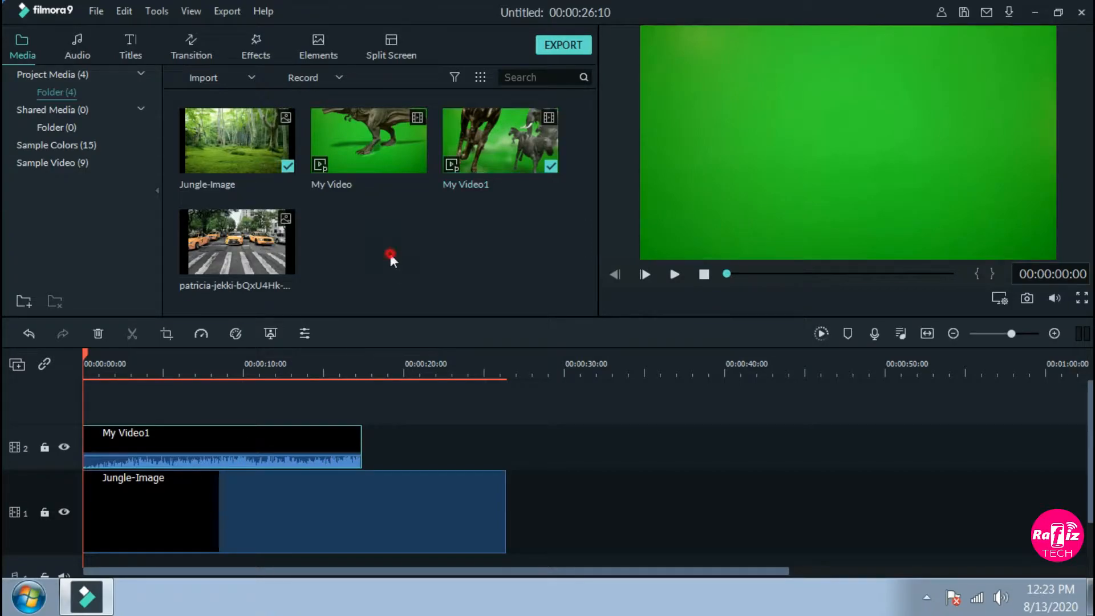
Step: Place My Video on a third track from about 16 seconds and extend Jungle-Image to that clip's end
drag(94, 367, 200, 368)
drag(422, 163, 368, 412)
scroll(545, 474, down, 3)
click(485, 458)
drag(504, 462, 531, 454)
scroll(587, 458, up, 3)
scroll(603, 494, down, 3)
drag(597, 477, 584, 498)
scroll(624, 498, up, 3)
Step: Apply Green Screen to My Video1 and sample the clip's green background at 7 seconds as the key colour
mouse_move(199, 353)
mouse_down()
mouse_move(90, 356)
mouse_move(197, 362)
mouse_up()
click(261, 480)
right_click(262, 484)
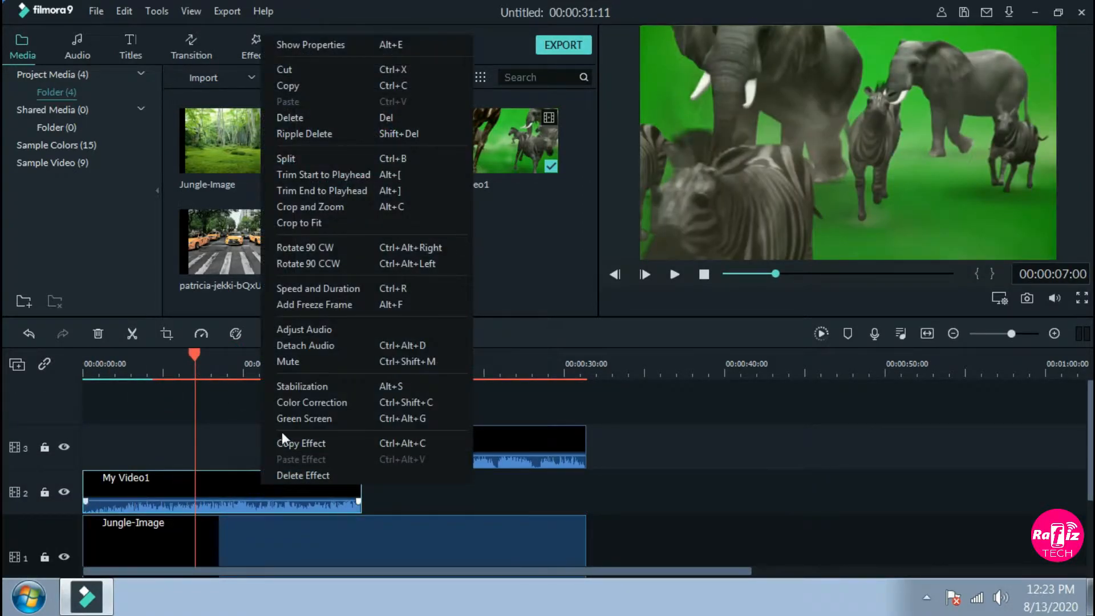
click(312, 421)
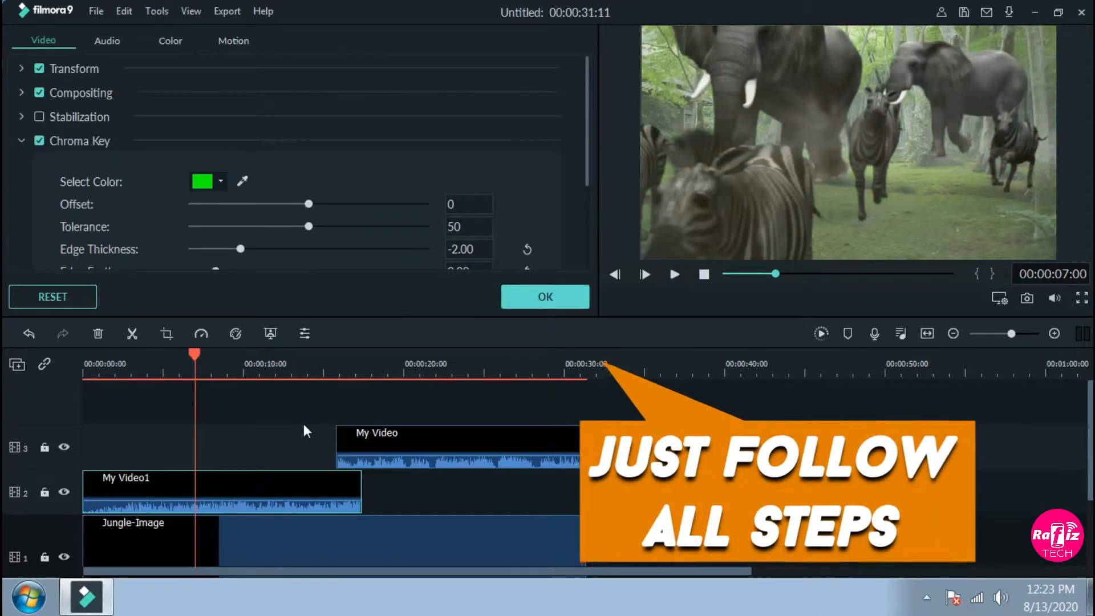
click(242, 182)
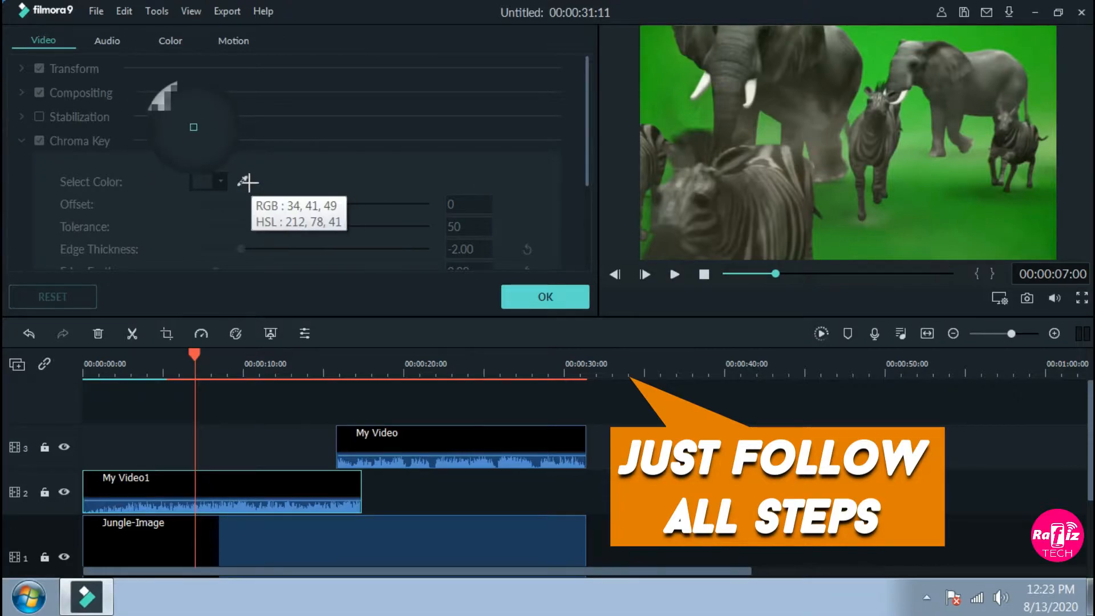
click(958, 227)
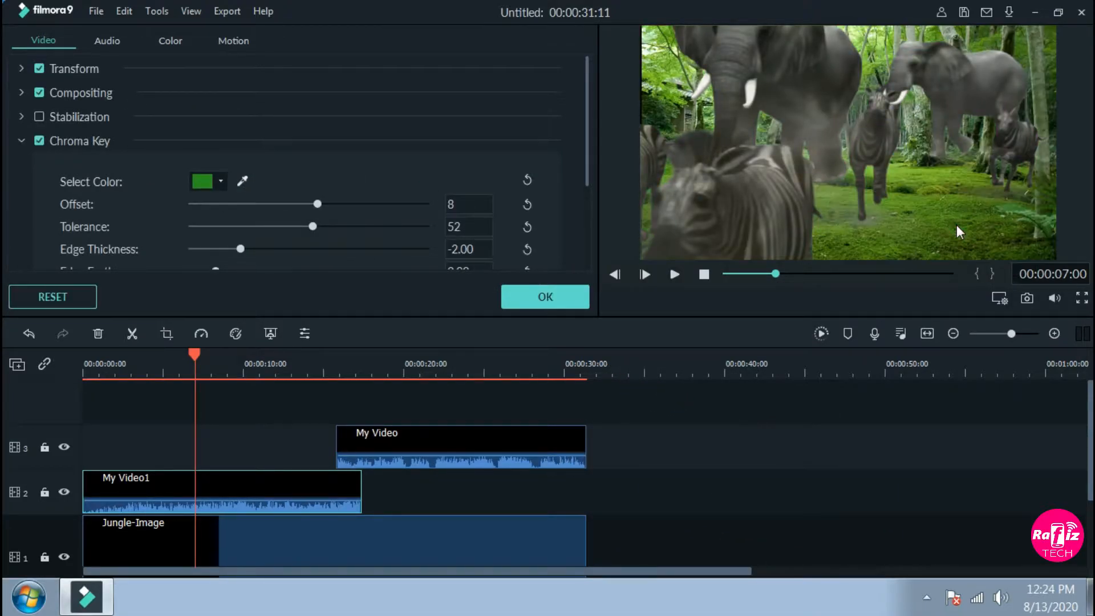
Step: Set My Video1's chroma key offset to 42, accept it, and play the result from the project start
drag(317, 203, 312, 230)
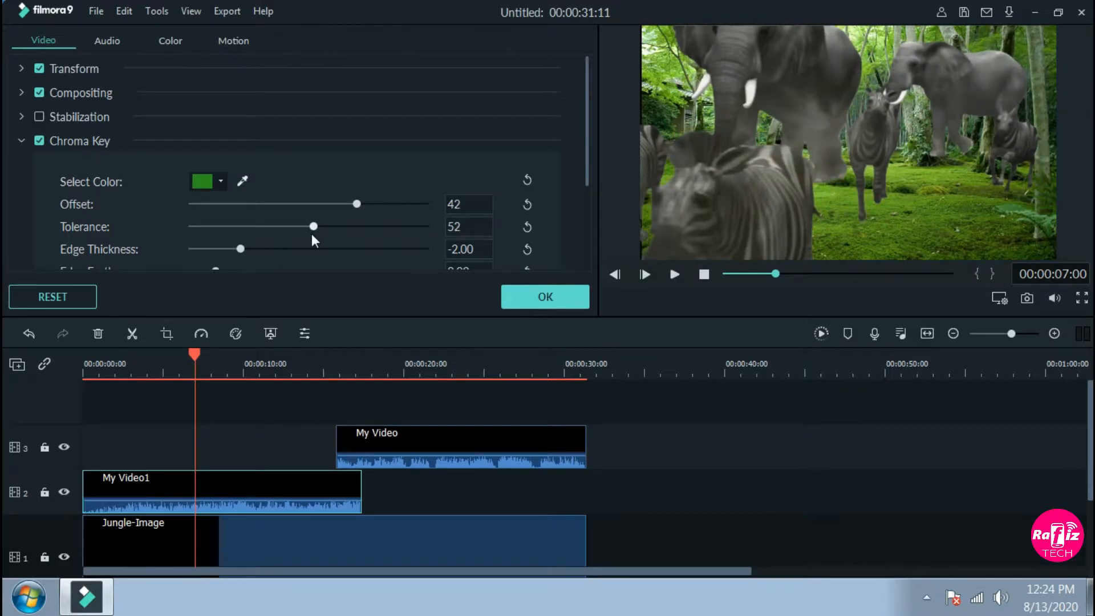
click(540, 299)
drag(191, 350, 87, 350)
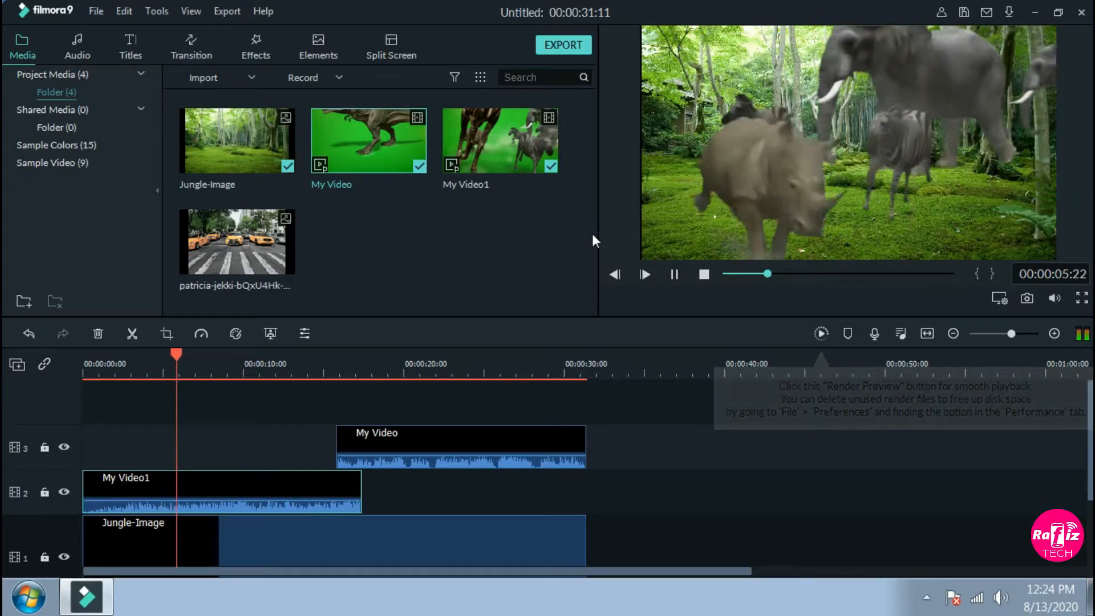
key(space)
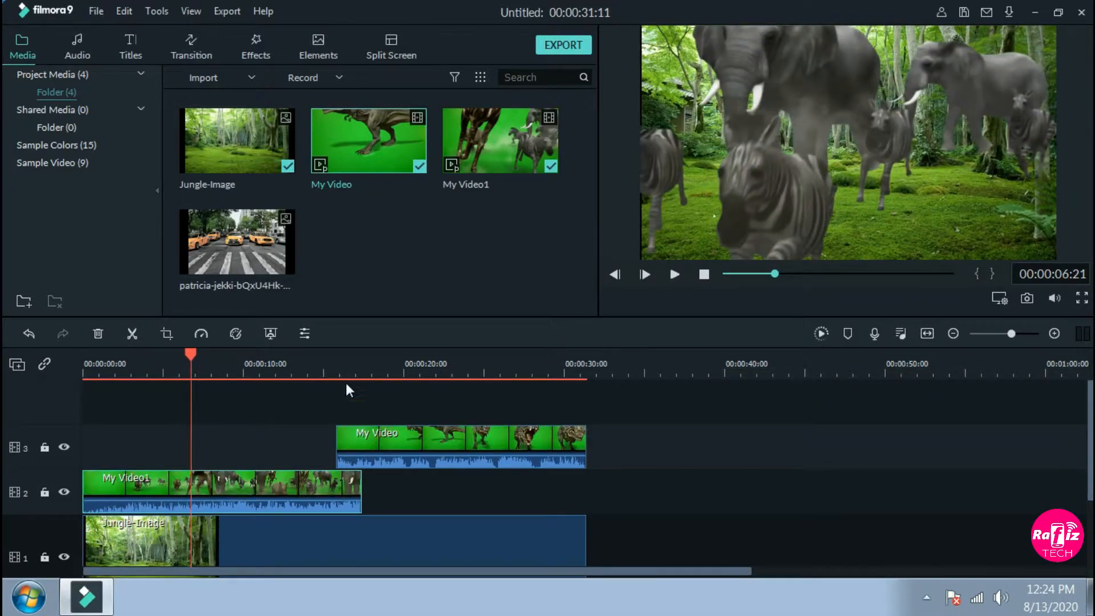
Step: Apply Green Screen to My Video, sampling its green background as the key colour, and accept the chroma key
drag(192, 353, 368, 371)
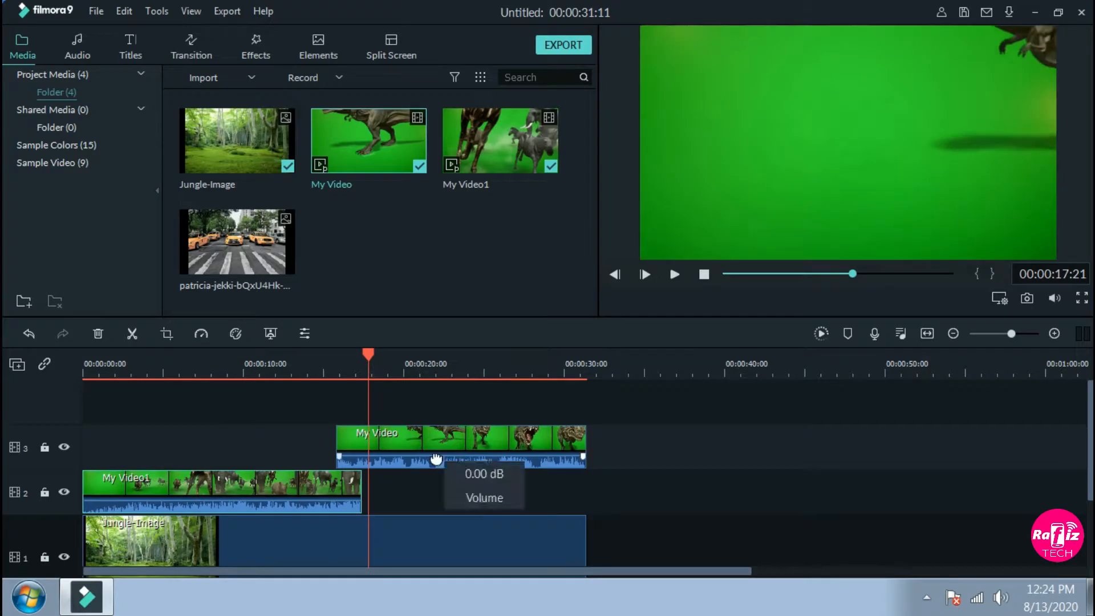
right_click(434, 446)
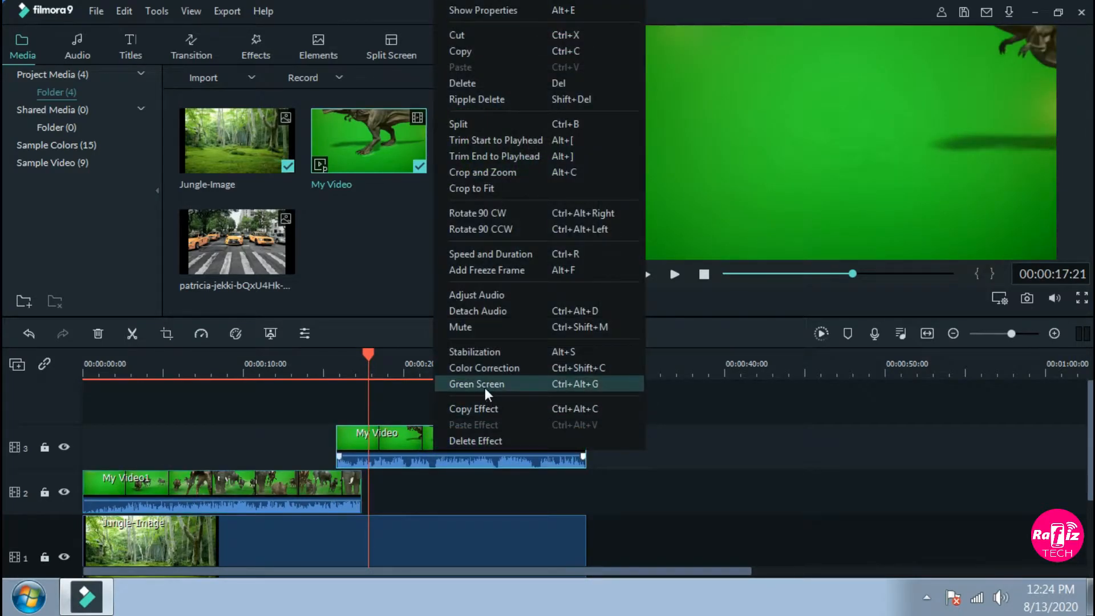
click(485, 385)
click(242, 182)
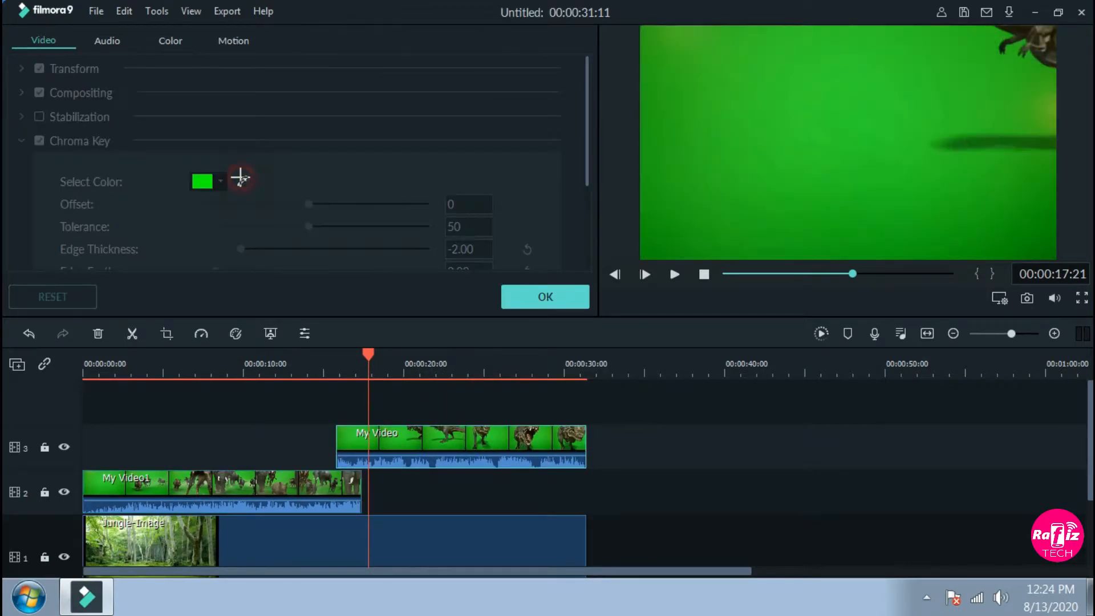
click(804, 209)
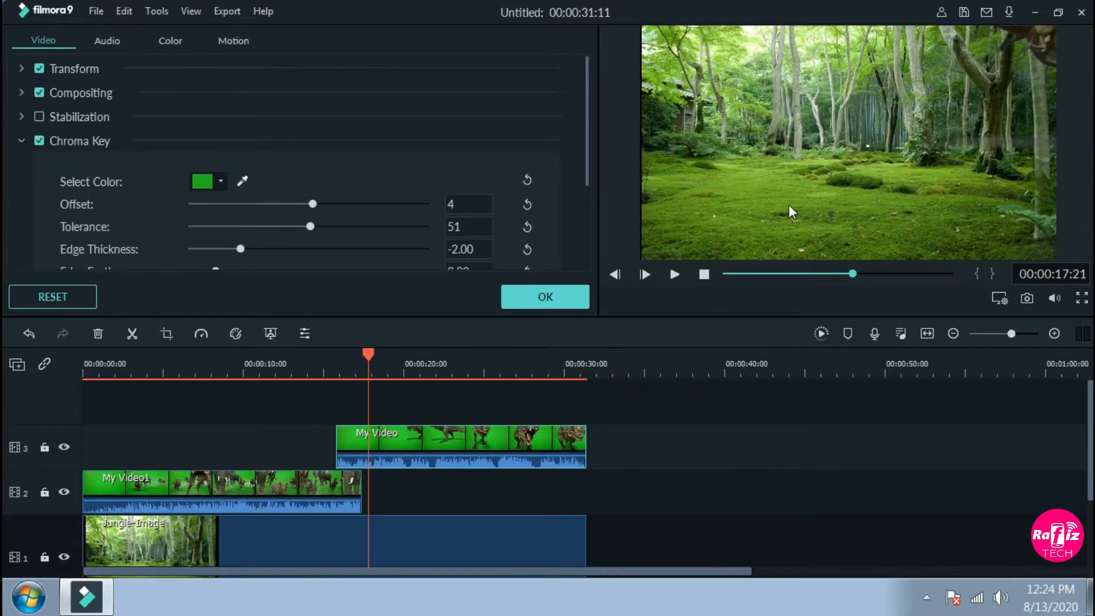
click(220, 182)
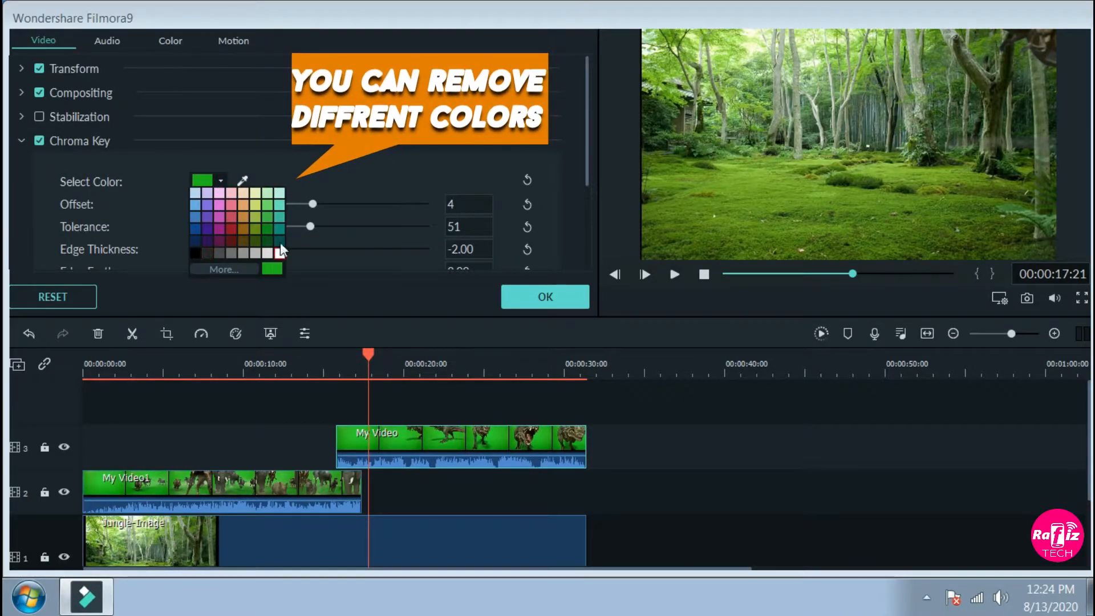
click(308, 181)
scroll(370, 266, down, 2)
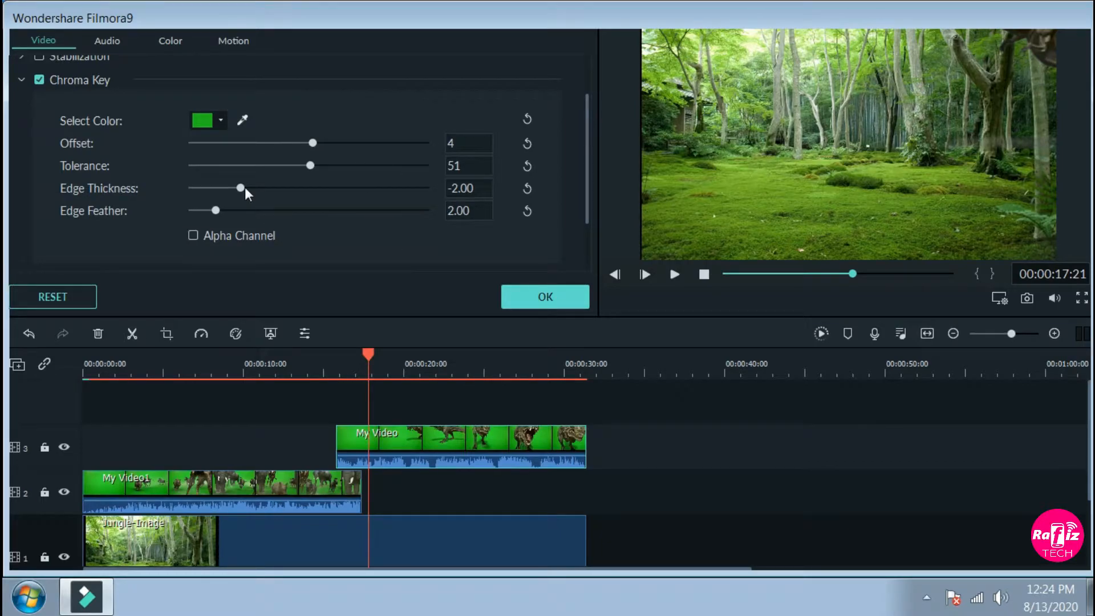
click(538, 296)
Step: Render the preview from the project start and watch the composite full screen
drag(364, 356, 73, 371)
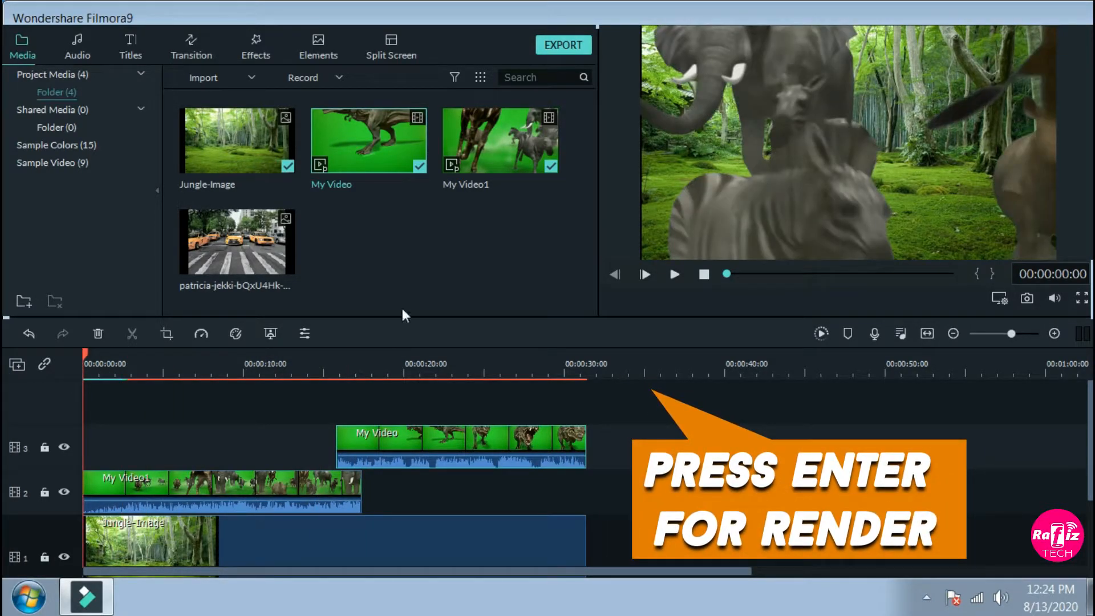
key(Return)
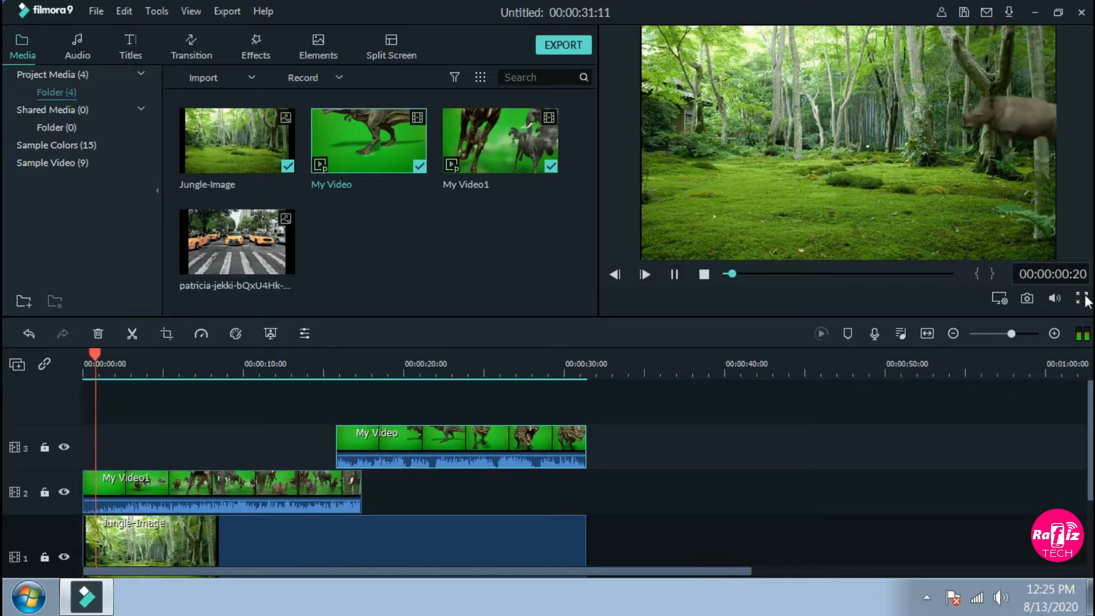
click(1081, 298)
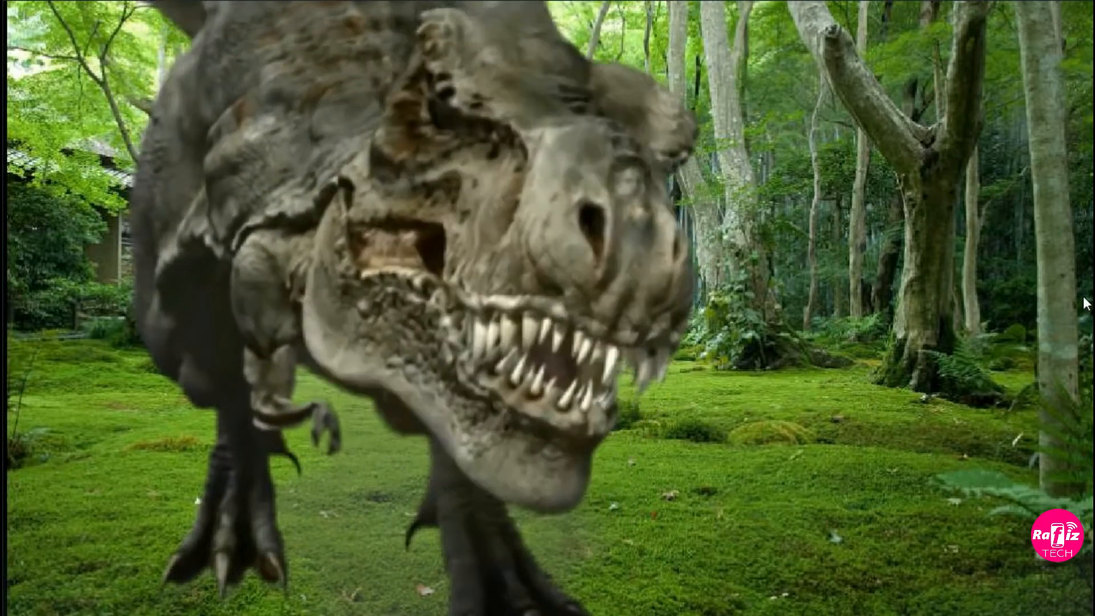
key(Escape)
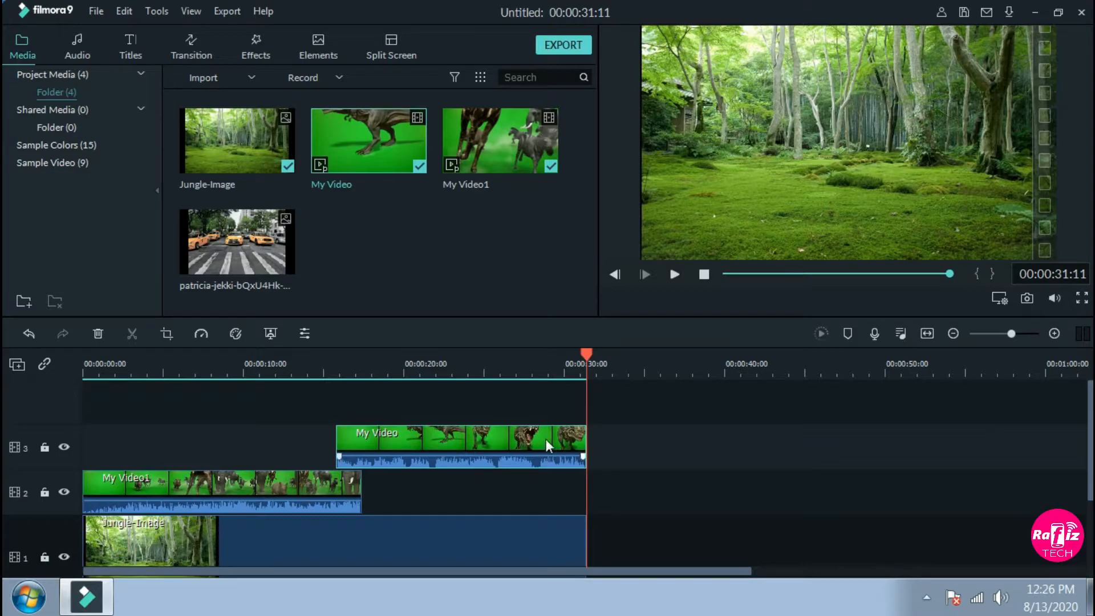
Step: Refine My Video's chroma key with offset 35, edge thickness -0.55 and edge feather 8.83, and check it full screen
drag(589, 353, 465, 361)
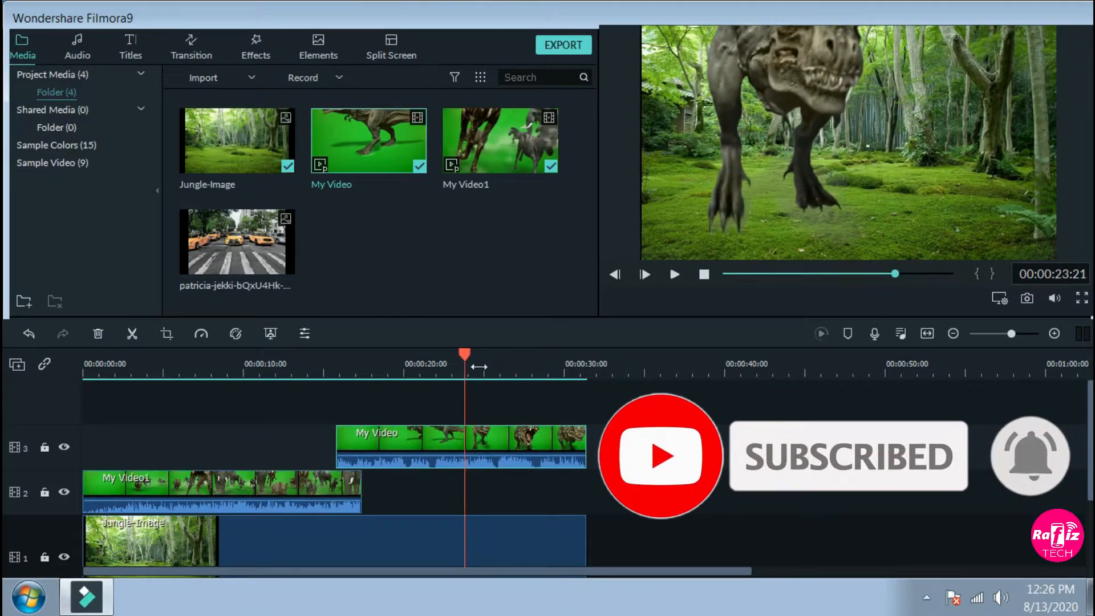
right_click(538, 438)
click(577, 385)
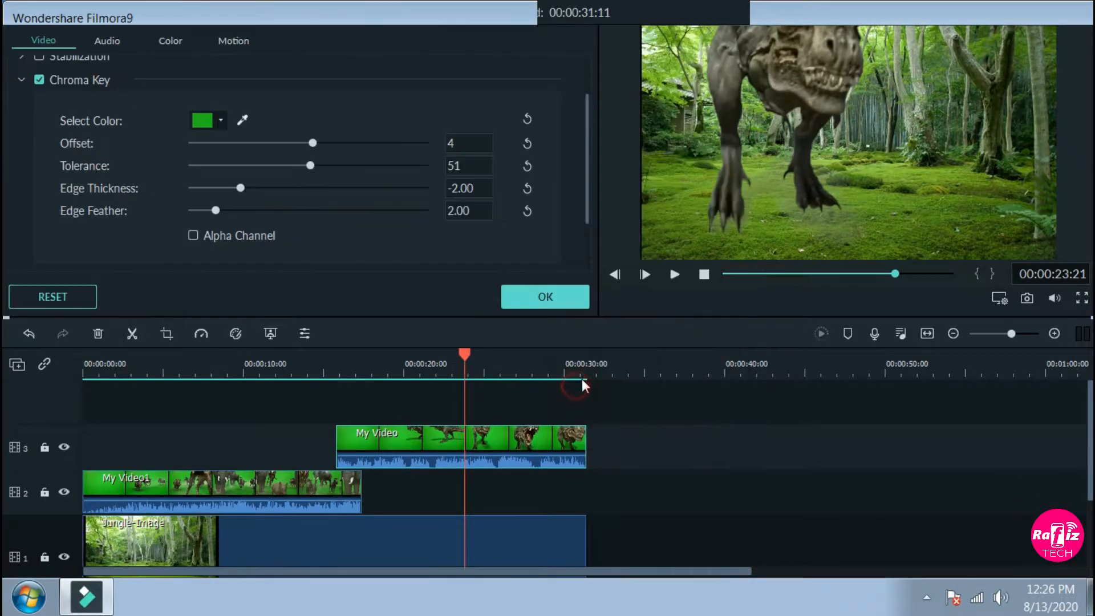
mouse_move(313, 165)
mouse_down()
mouse_move(283, 171)
mouse_move(339, 172)
mouse_move(310, 172)
mouse_up()
mouse_move(240, 187)
mouse_down()
mouse_move(217, 189)
mouse_move(262, 189)
mouse_up()
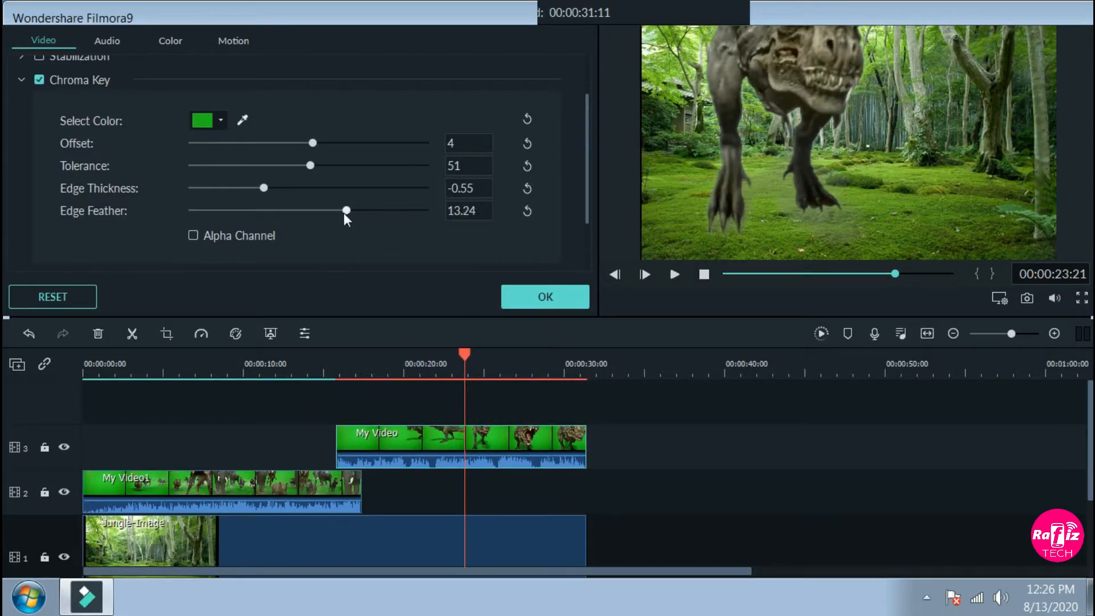
drag(312, 143, 347, 150)
click(545, 297)
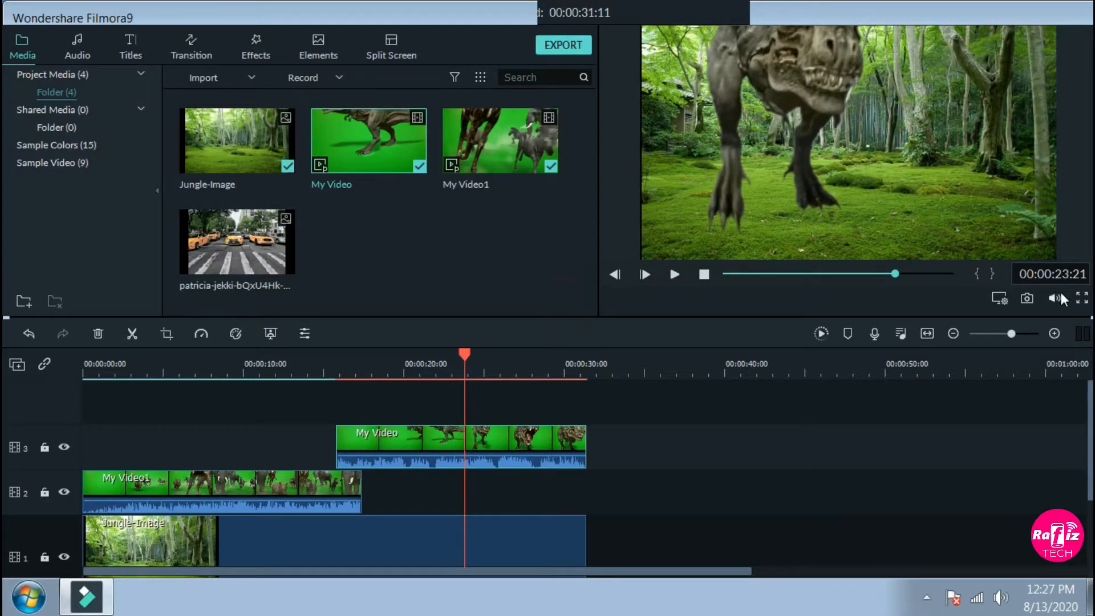
click(1080, 297)
key(Escape)
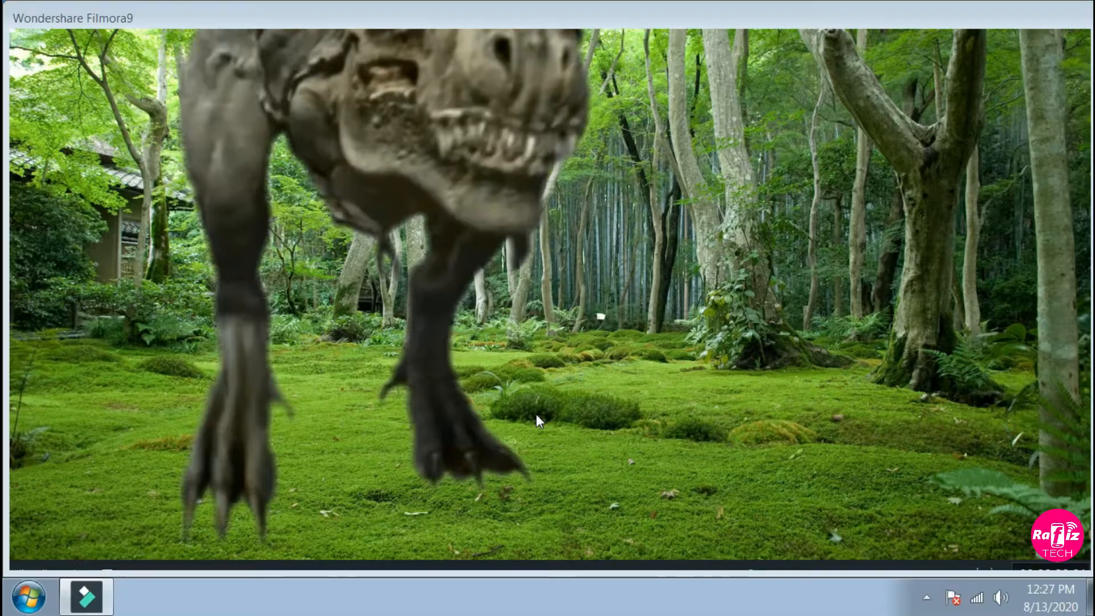
Step: Insert the taxi street photo on a track directly above Jungle-Image and extend it to the end of My Video
drag(621, 498, 249, 443)
drag(283, 483, 236, 452)
drag(268, 251, 586, 450)
scroll(513, 399, up, 1)
drag(462, 351, 433, 351)
scroll(462, 513, down, 1)
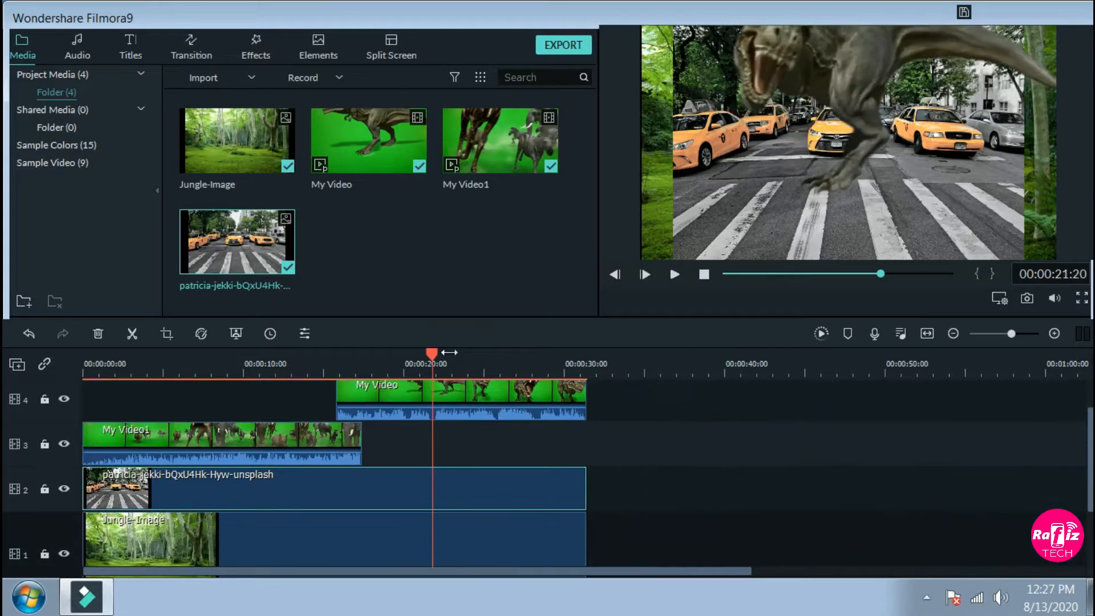
Step: Enlarge the street photo to fill the preview frame and hide the Jungle-Image track
double_click(470, 485)
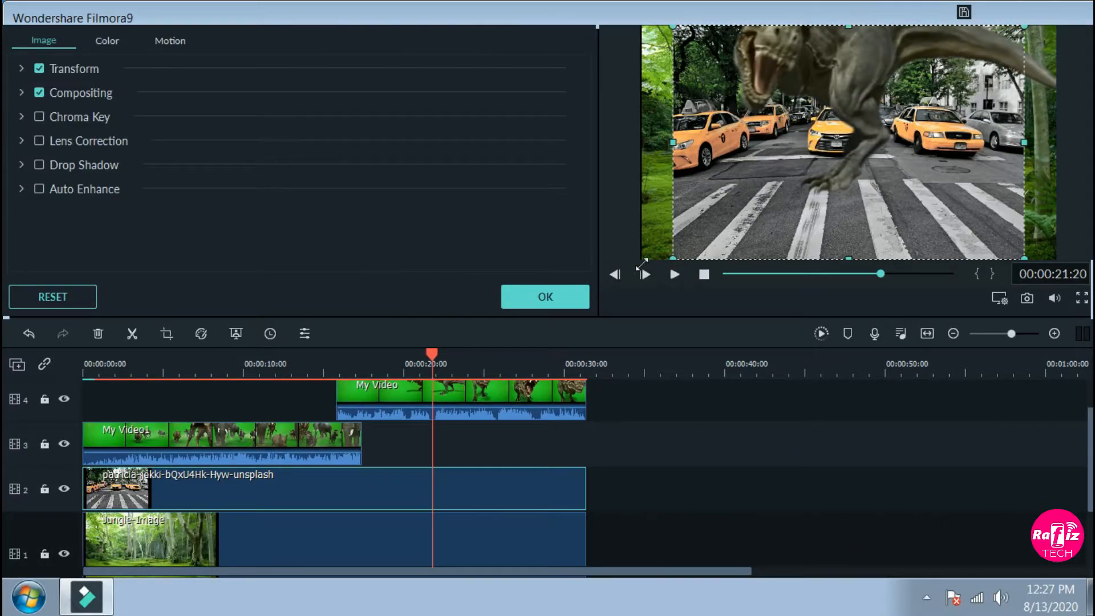
drag(641, 263, 634, 268)
drag(1025, 26, 1055, 18)
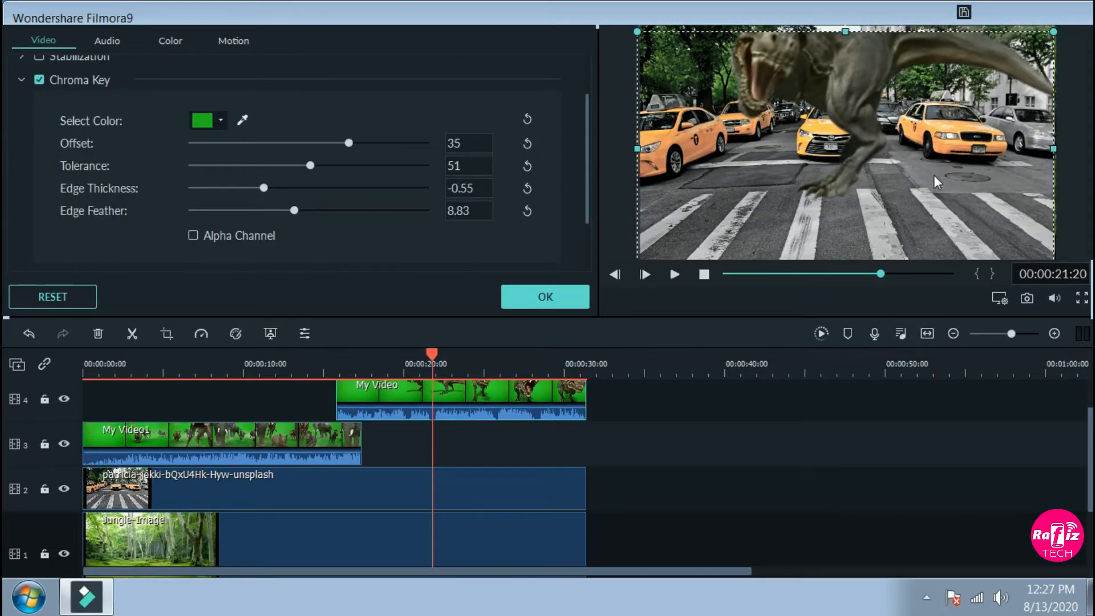
click(568, 298)
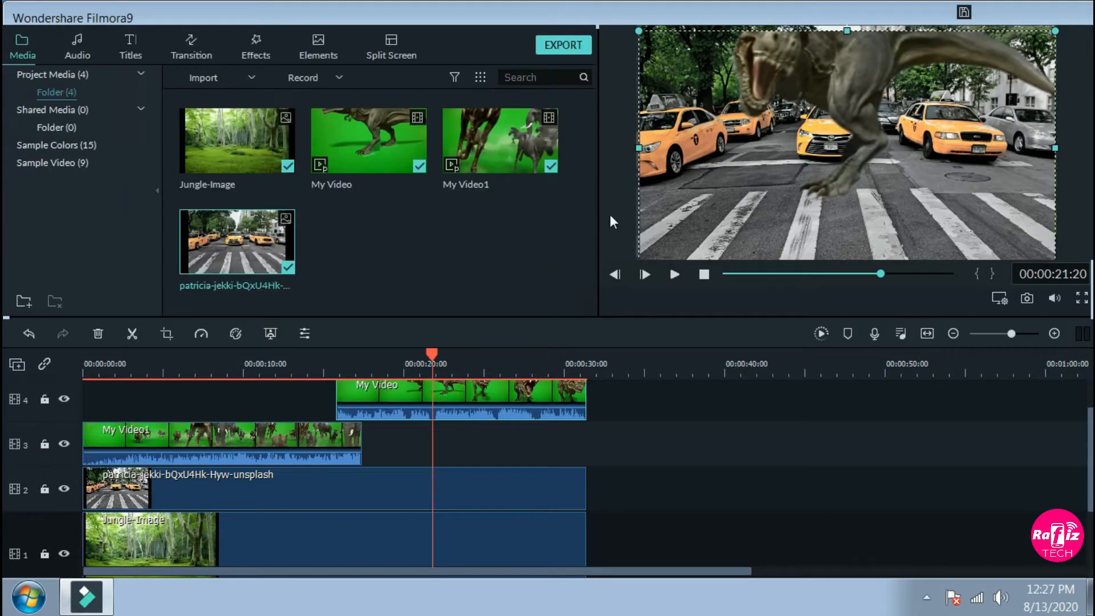
click(64, 554)
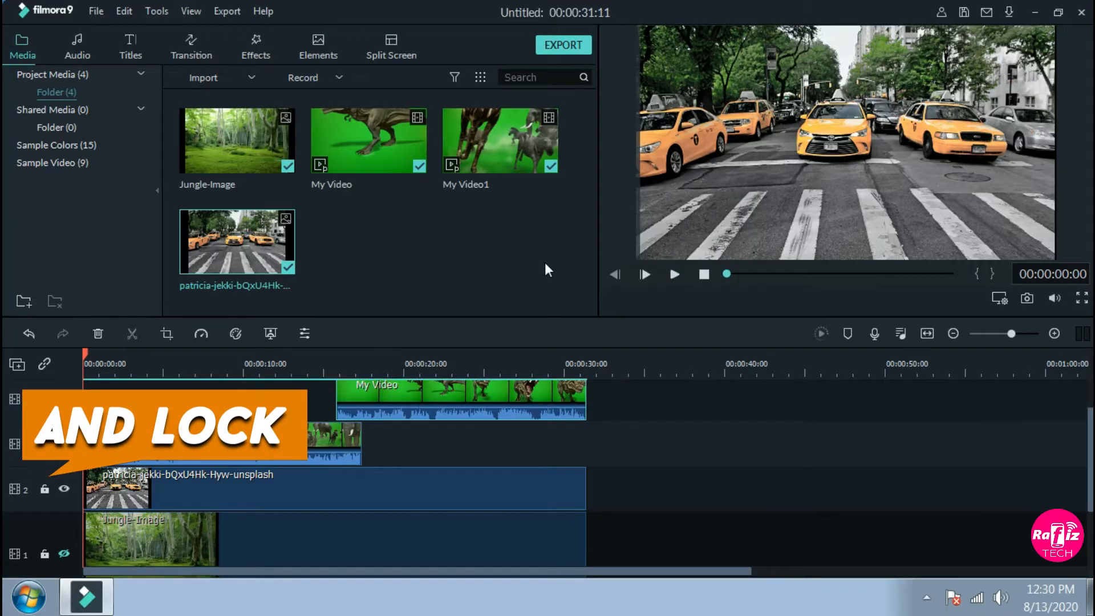
Step: Play the composite over the street photo from the project start and check both animal clips full screen
click(674, 274)
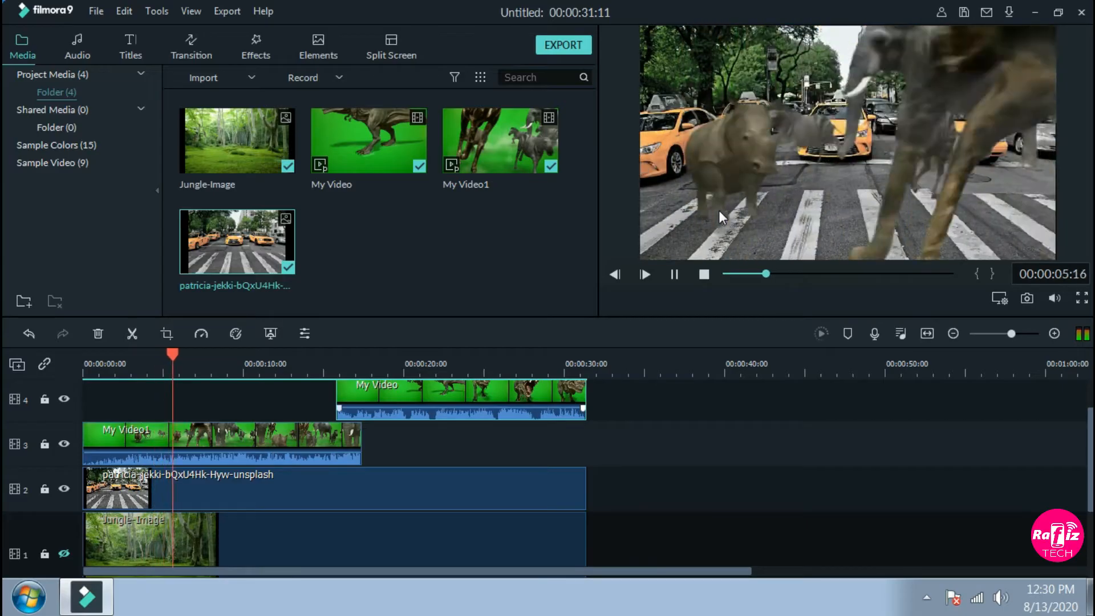
click(1082, 297)
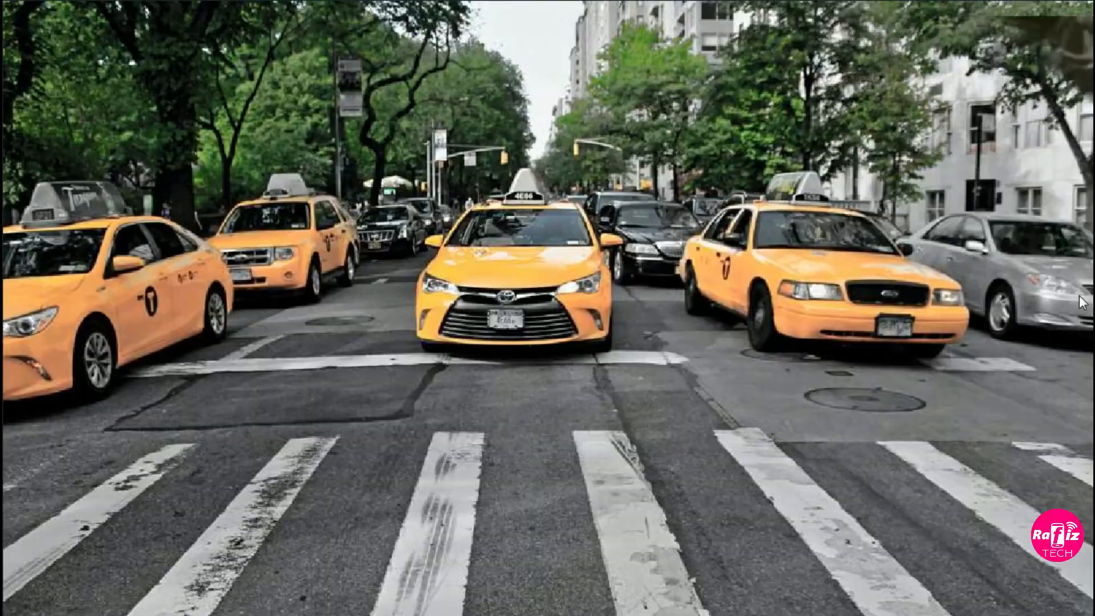
key(Escape)
click(1082, 298)
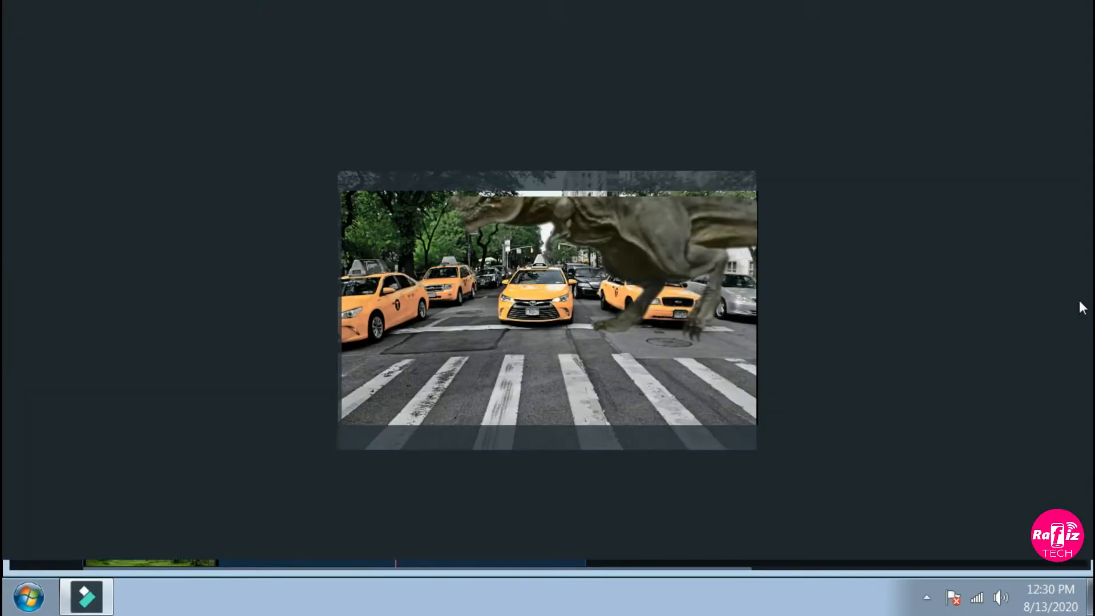
key(Escape)
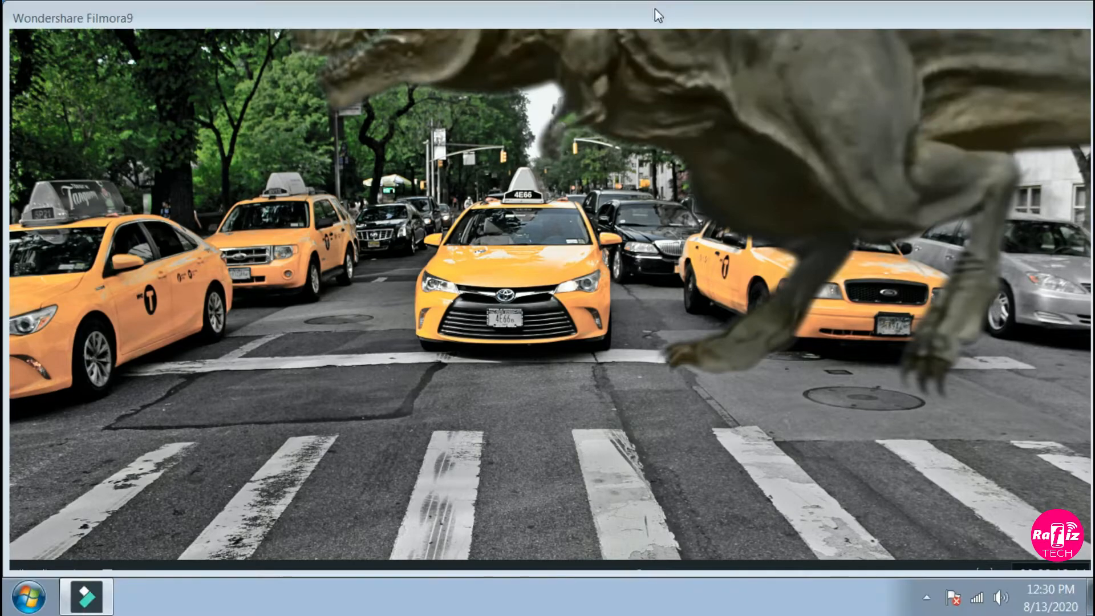
Step: Stretch the street photo slightly downward to fill the preview frame's lower edge, and replay the composite to check it
click(811, 175)
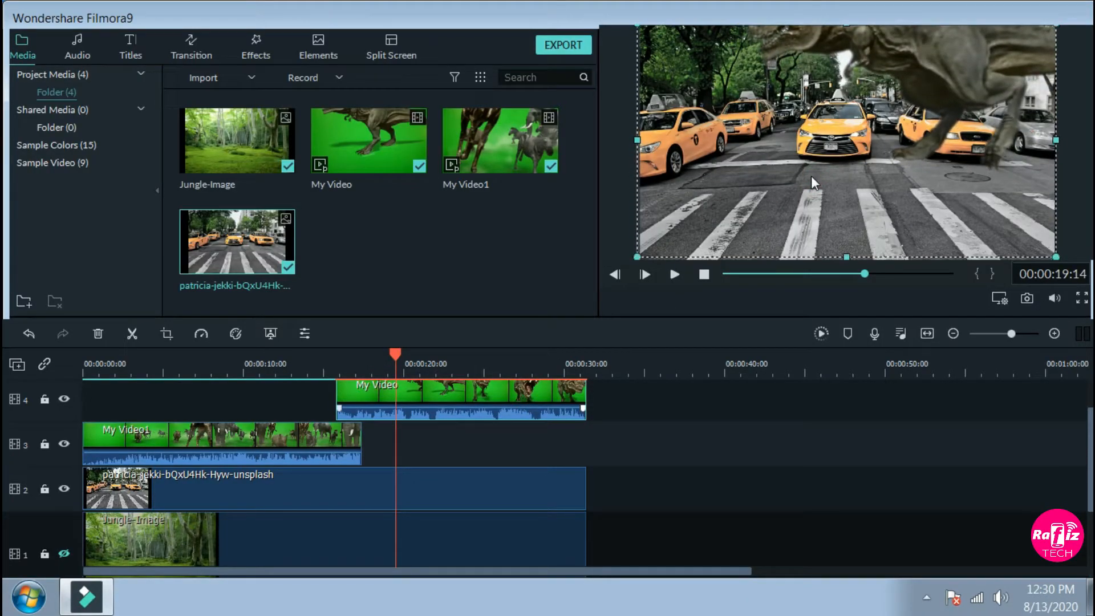
drag(846, 257, 846, 261)
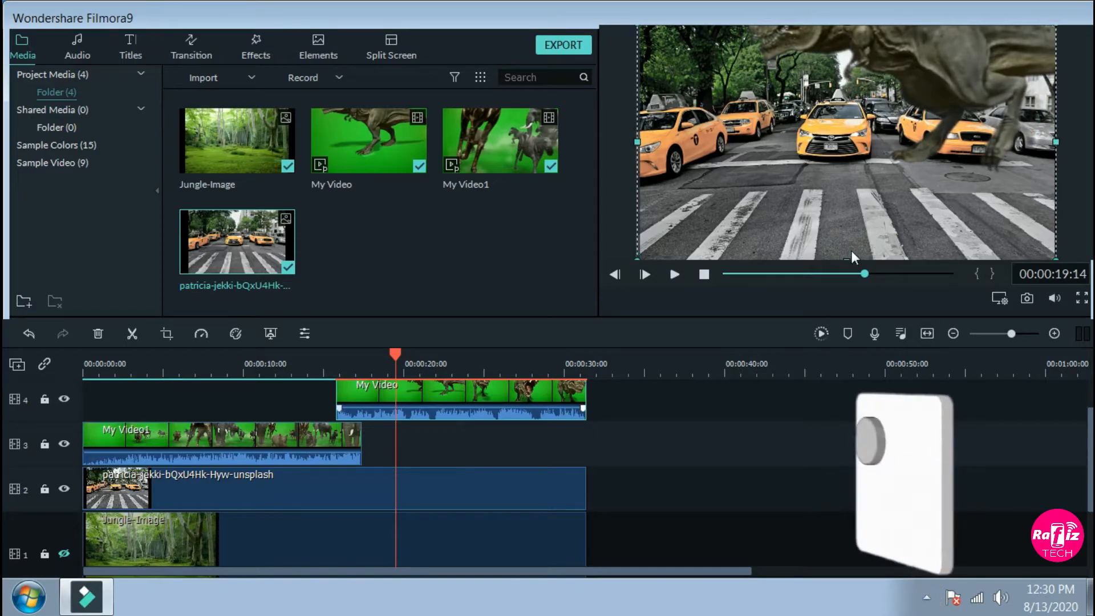
click(1082, 297)
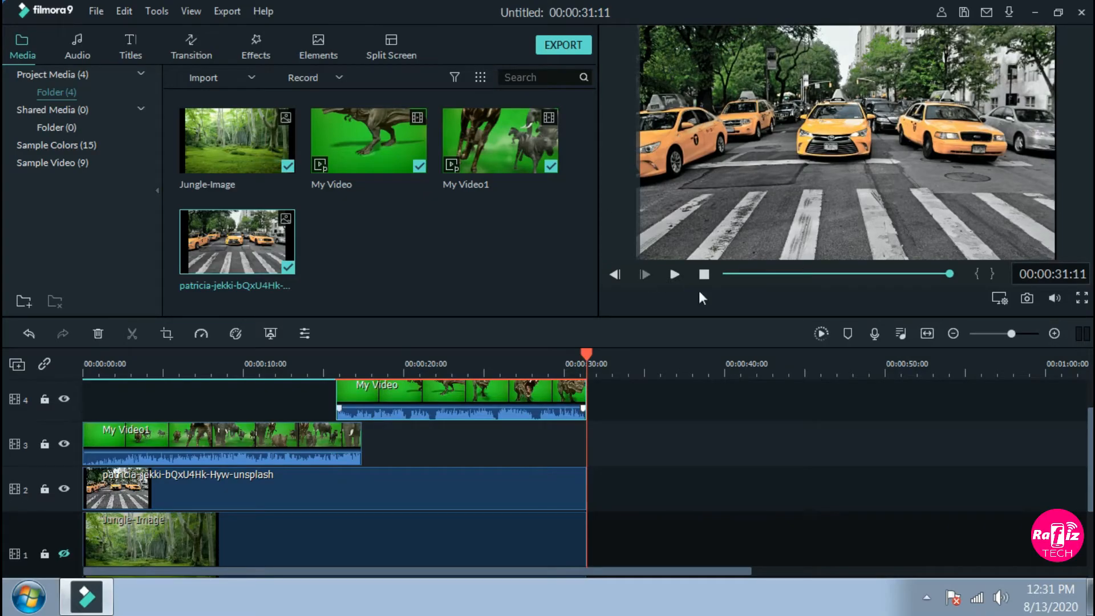
click(674, 276)
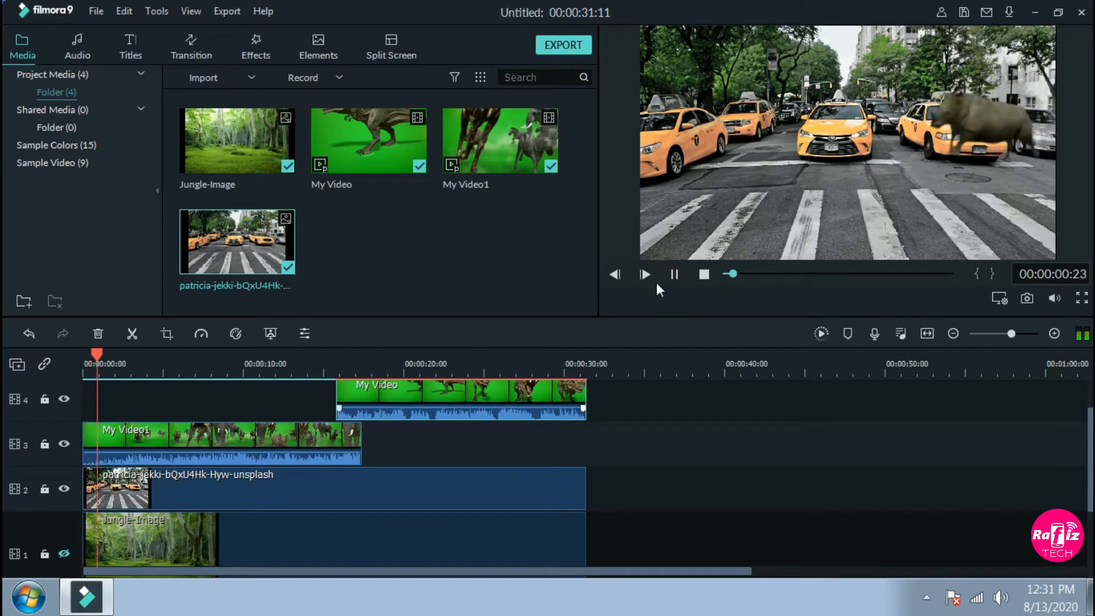
Step: Export the project to the Desktop as an MP4 named My Video with Best quality, H.264, 1920x1080, 25 fps and 10000 kbps
click(563, 45)
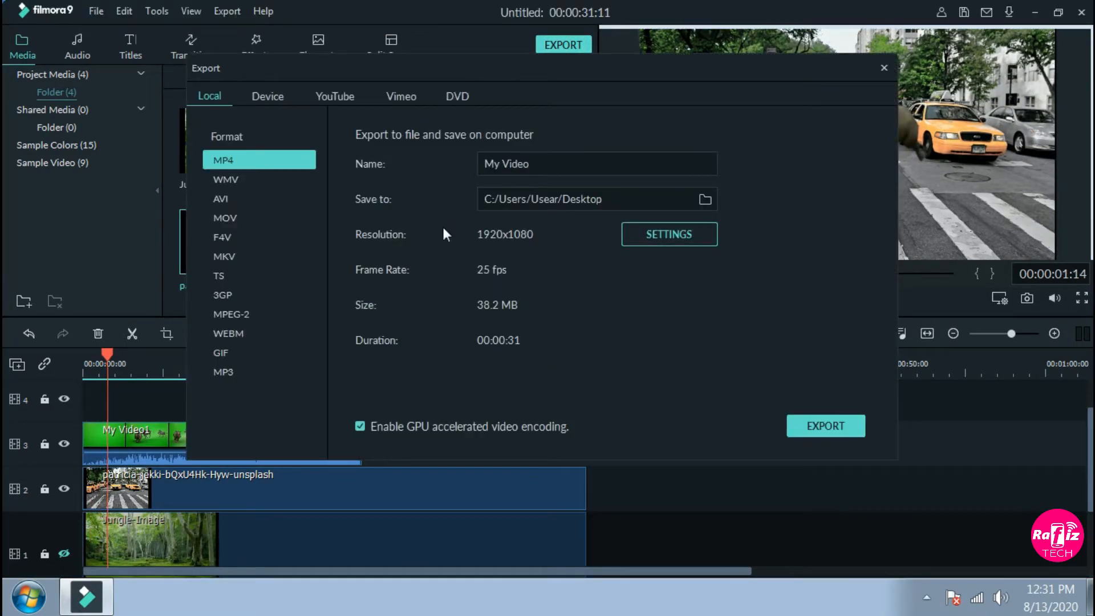
click(687, 234)
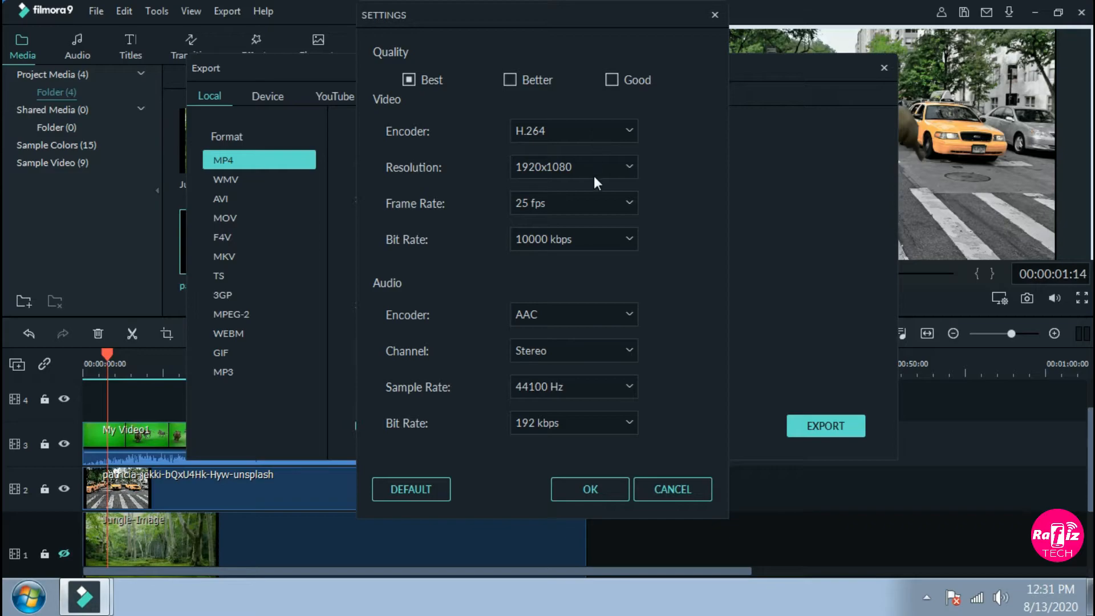
click(602, 489)
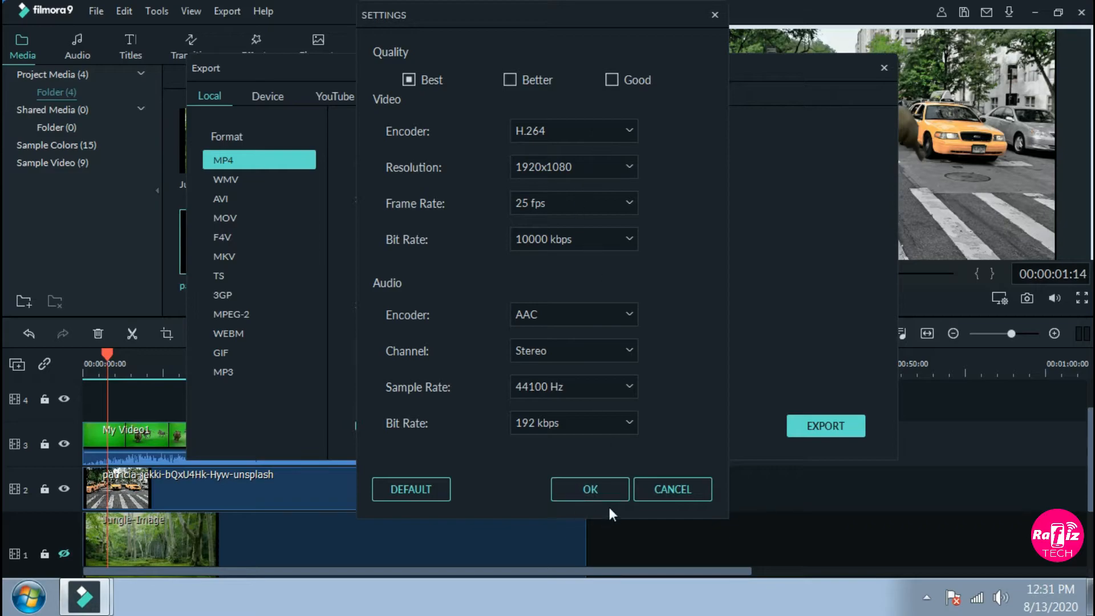
click(823, 428)
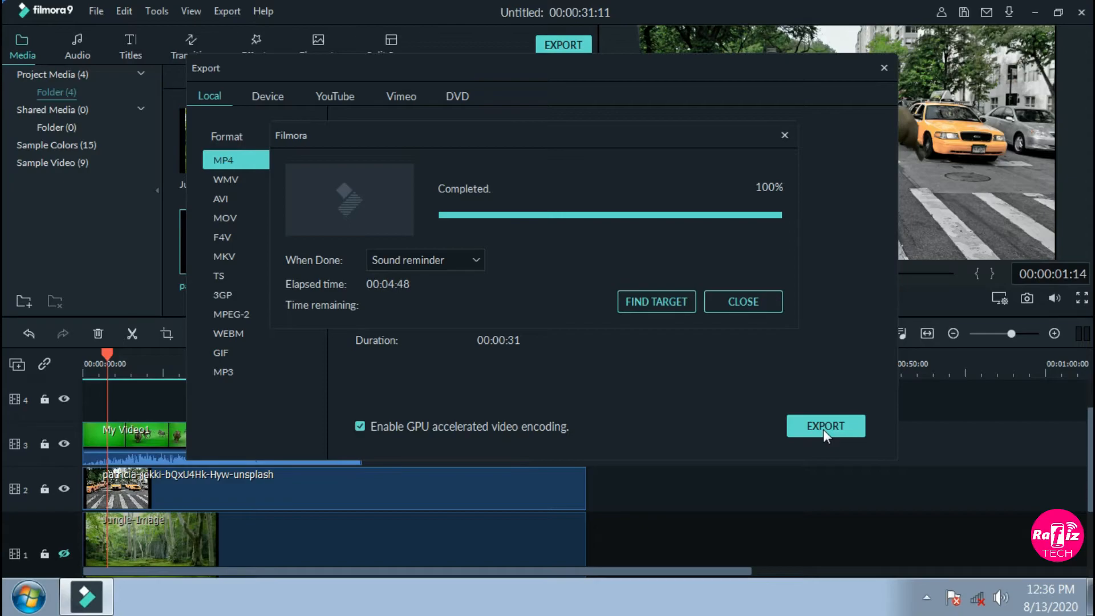
Step: Locate the exported My Video2 file in its target folder and open it in VLC media player
click(658, 306)
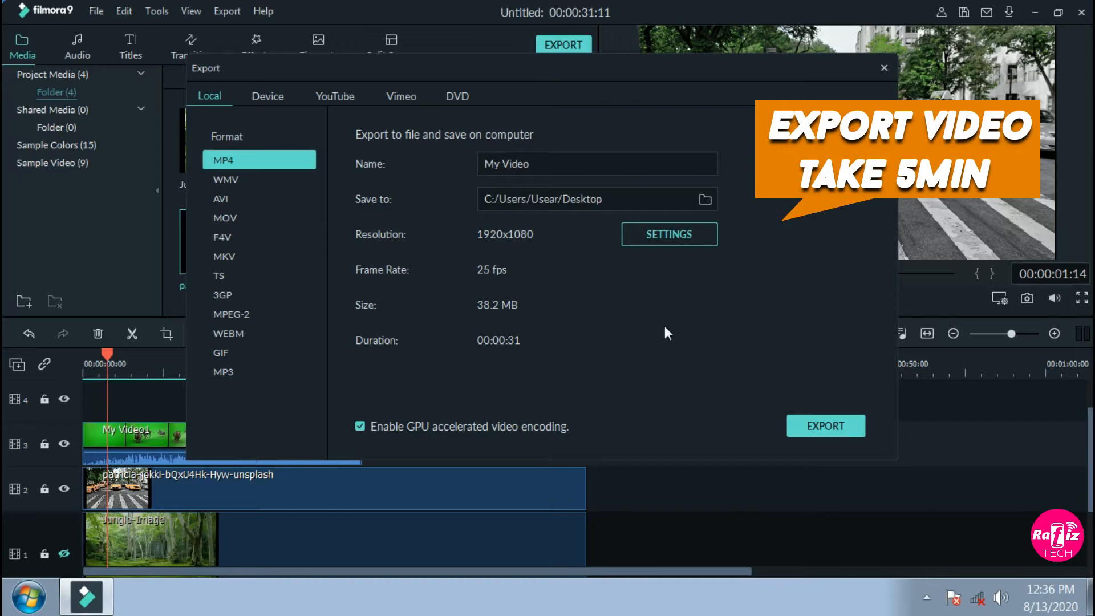
click(760, 295)
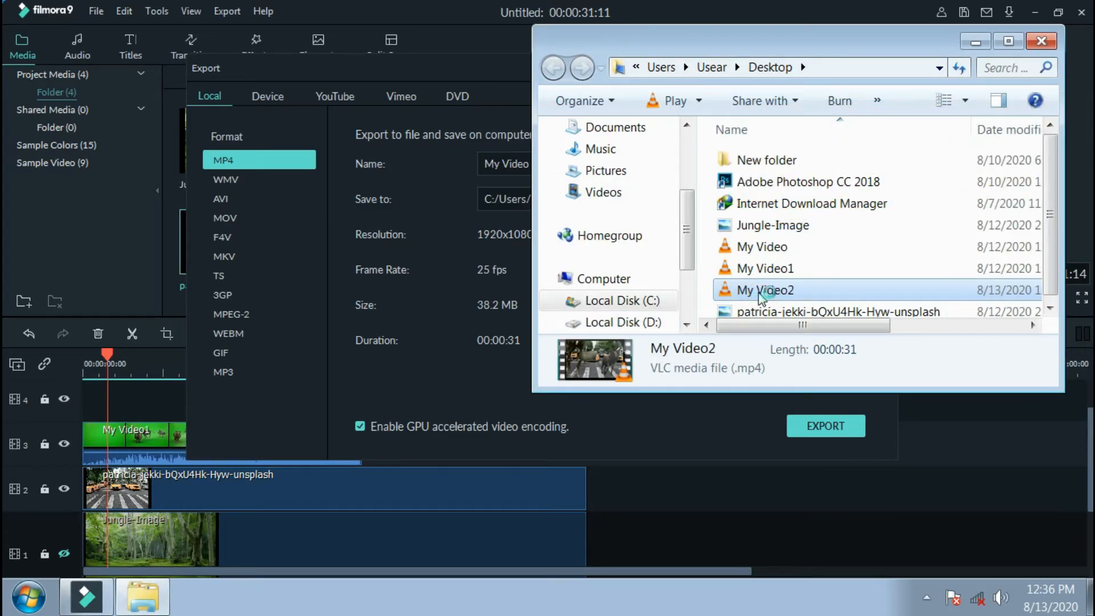
double_click(760, 291)
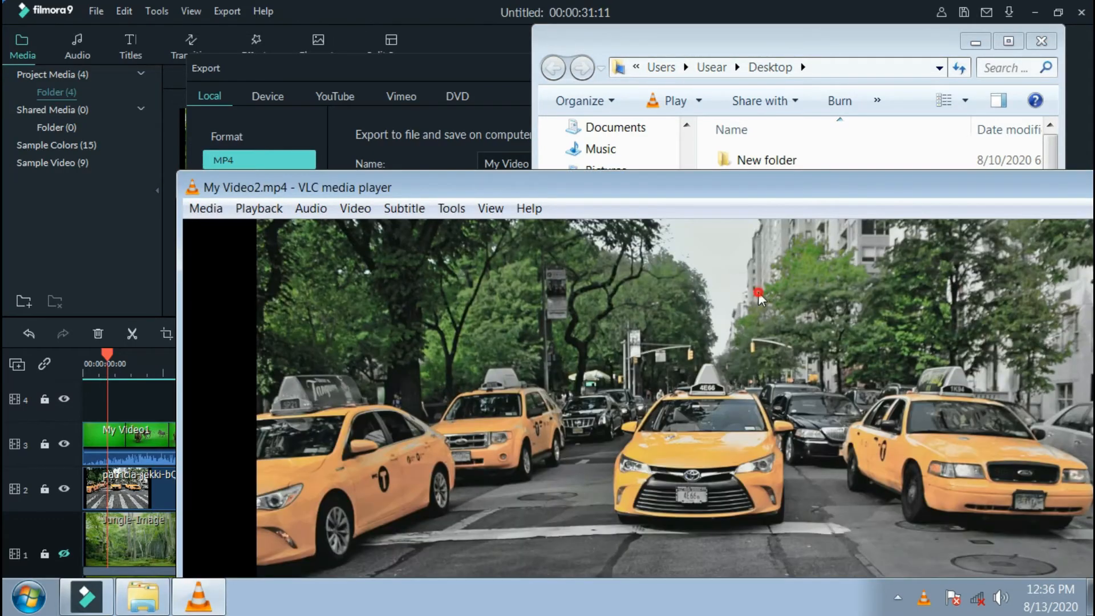
Step: Watch the exported video full screen and lower the playback volume below 100%
double_click(759, 292)
scroll(759, 293, down, 3)
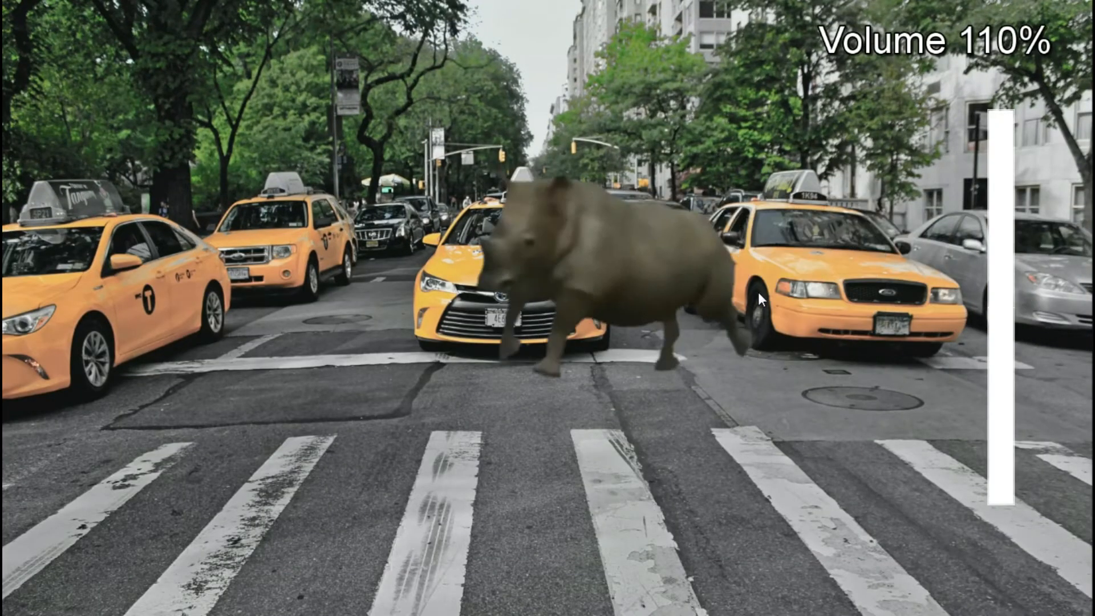
scroll(757, 292, down, 2)
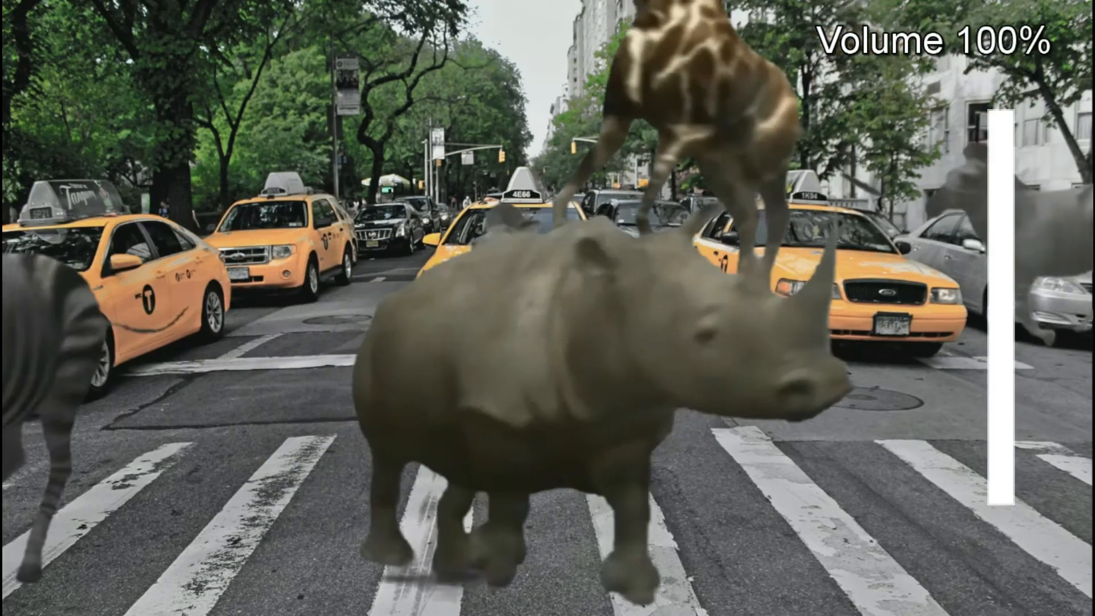
scroll(758, 291, down, 3)
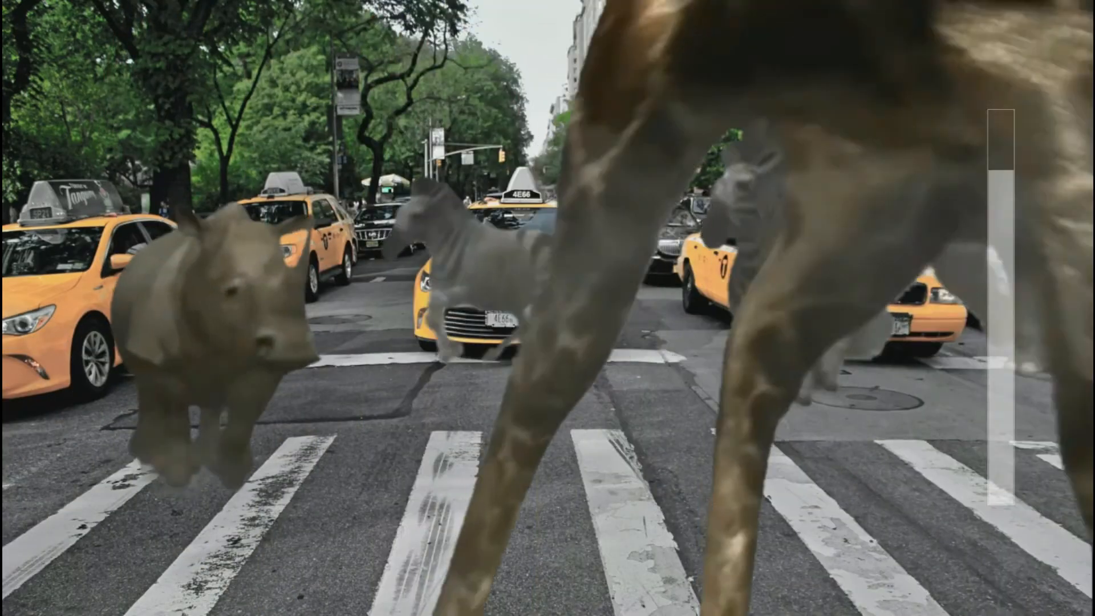